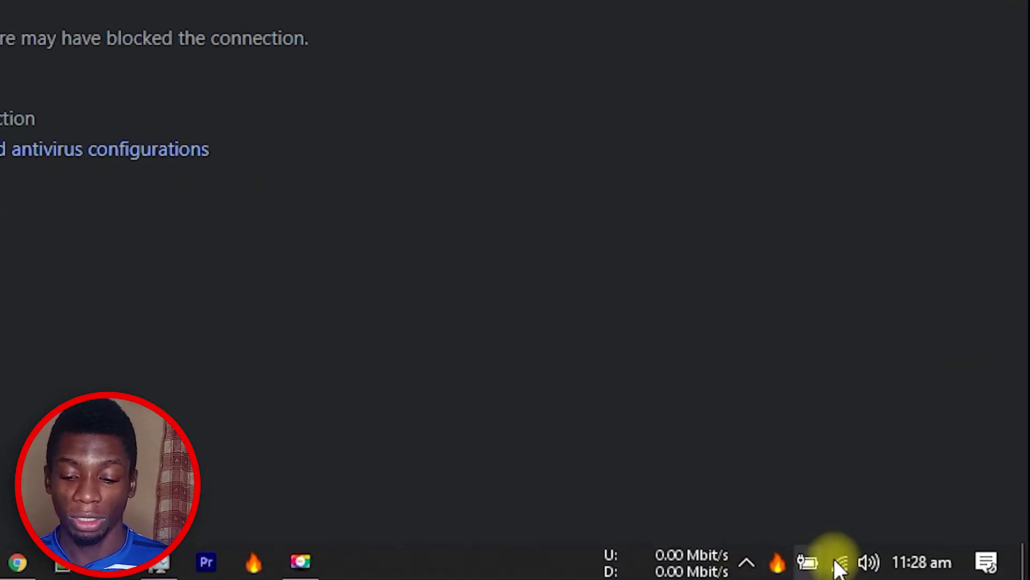
Reload the failed connection page and search Google for youtube.com
left_click(758, 341)
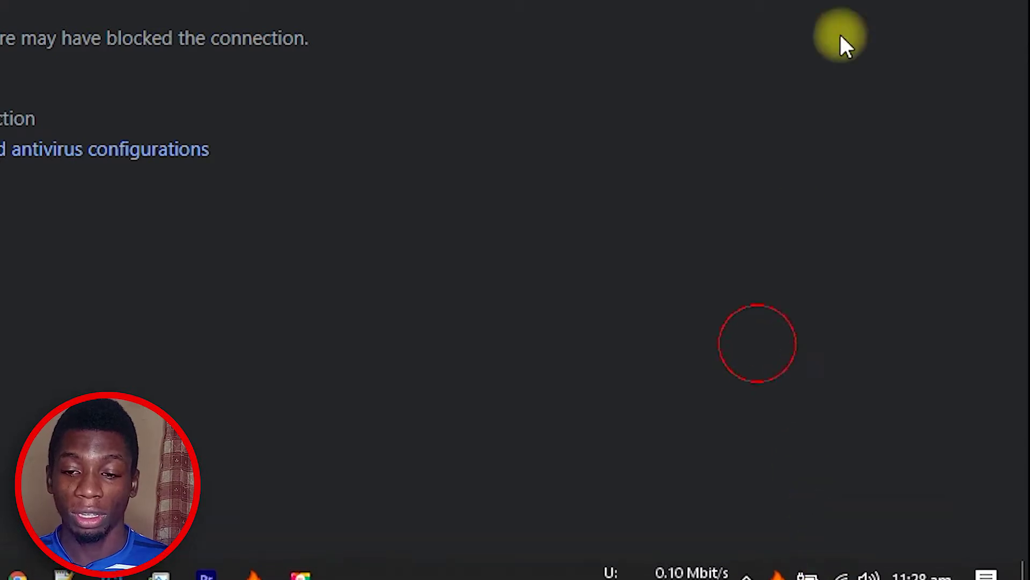
left_click(65, 41)
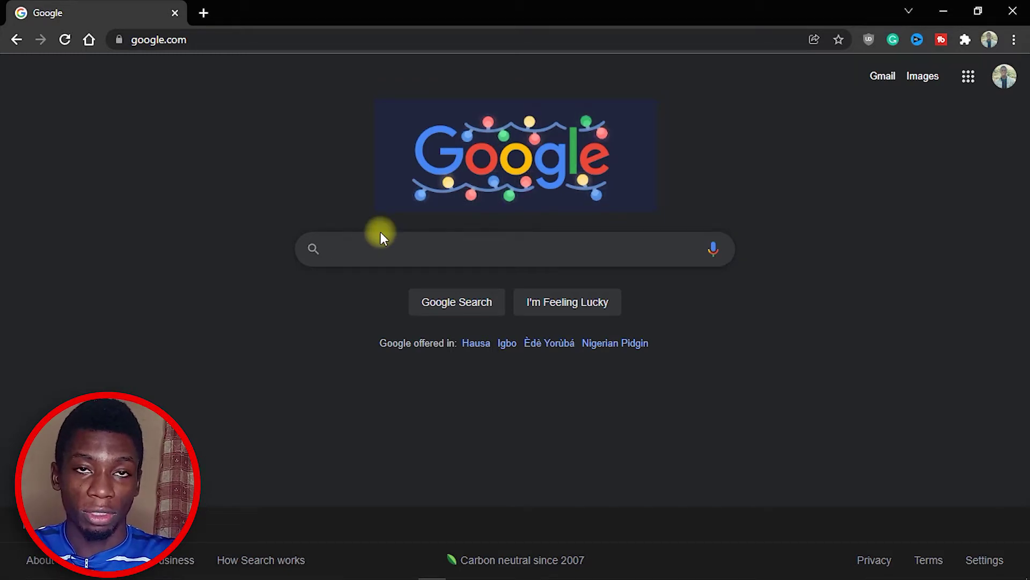
type("youtube.com")
key("Return")
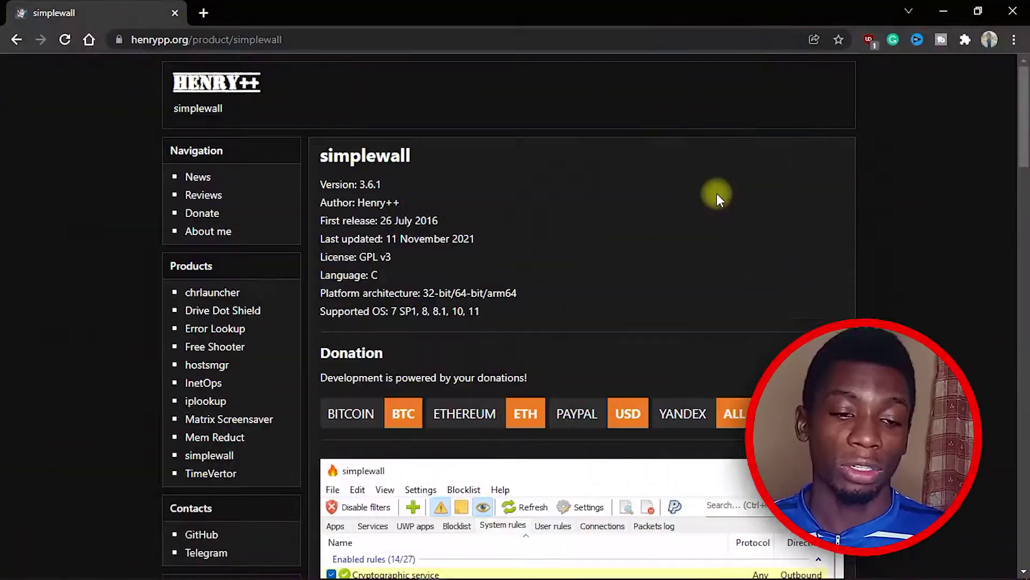
Scroll down to the Download section and download simplewall-3.6.1-setup.exe
scroll(716, 193, "down", 10)
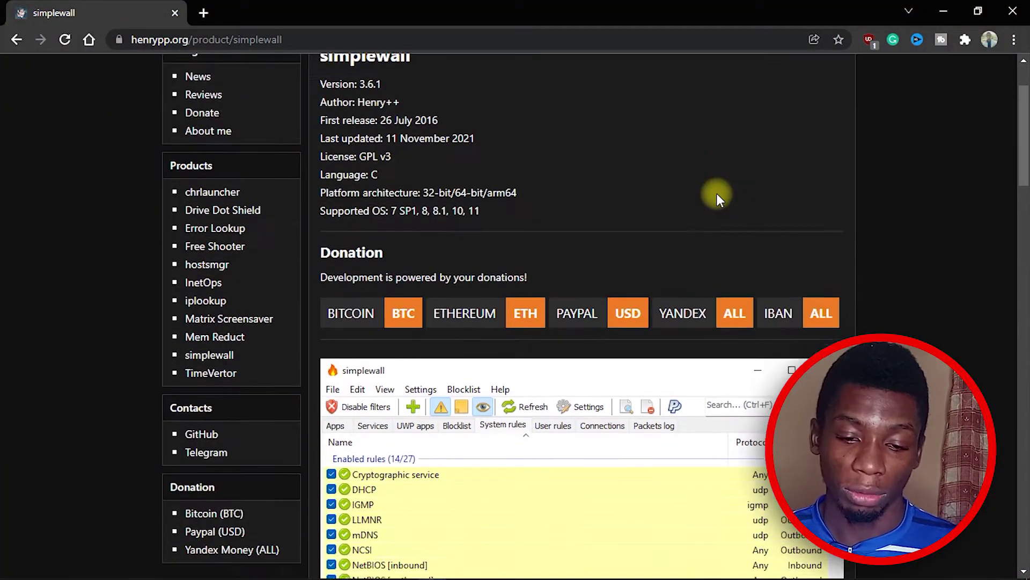
scroll(717, 190, "down", 15)
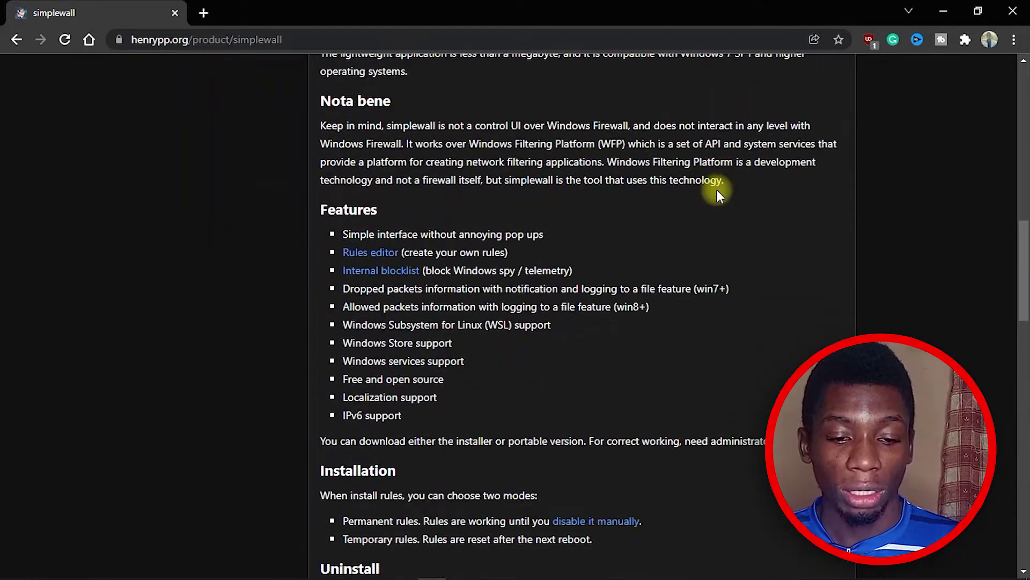
scroll(716, 189, "down", 10)
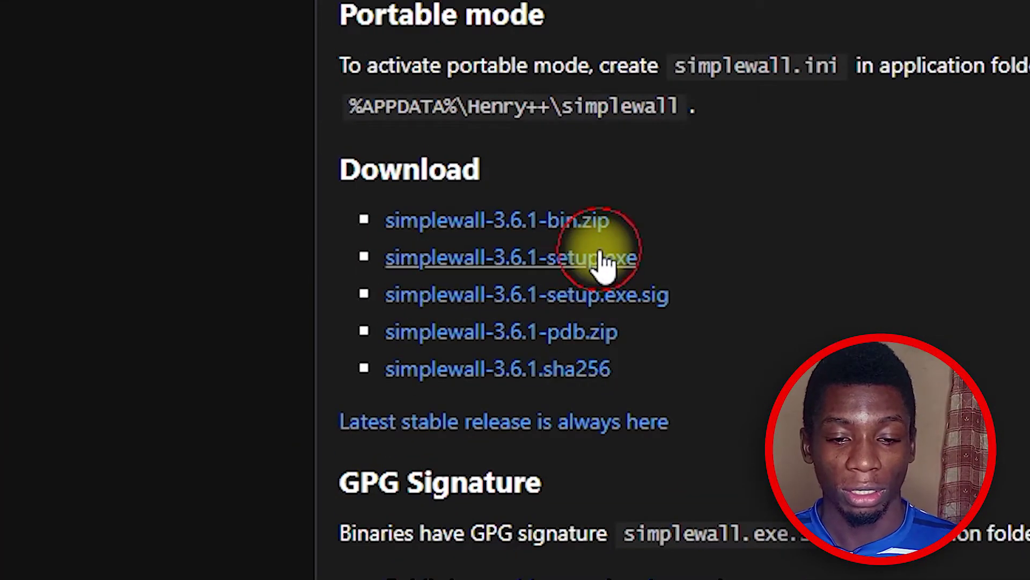
left_click(605, 263)
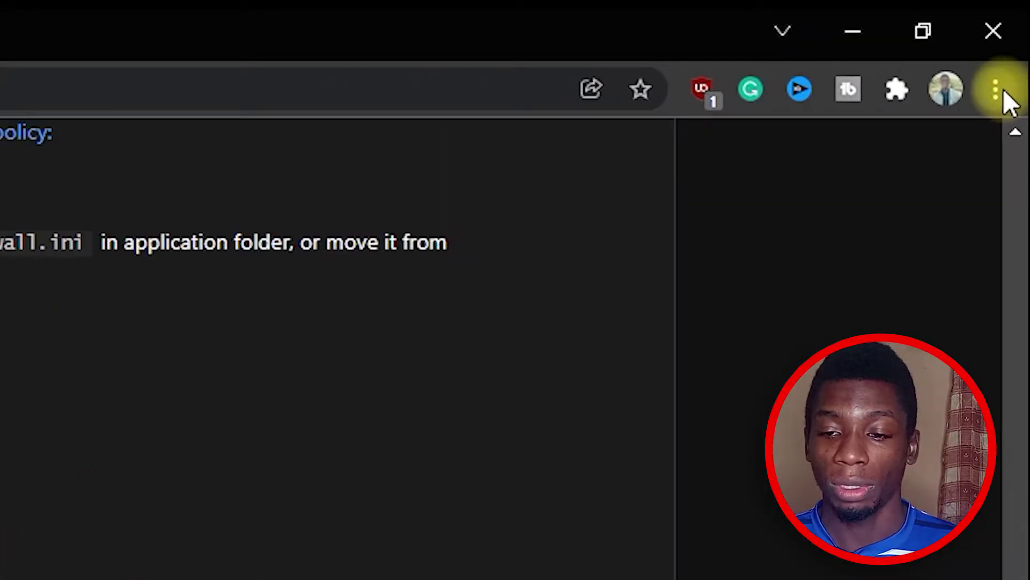
Show simplewall-3.6.1-setup.exe in its Downloads folder from Chrome's downloads list
left_click(1017, 45)
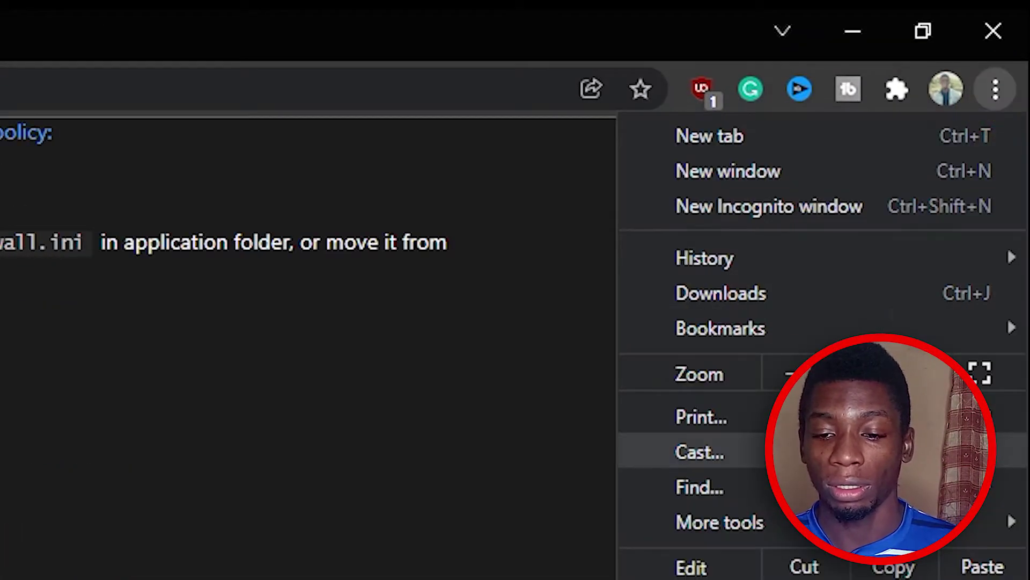
left_click(771, 281)
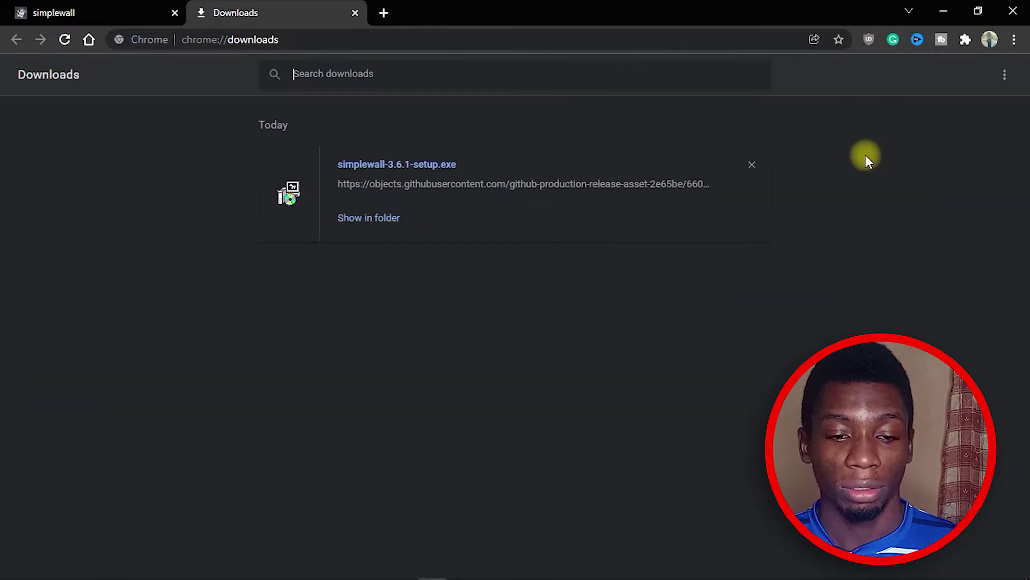
left_click(378, 221)
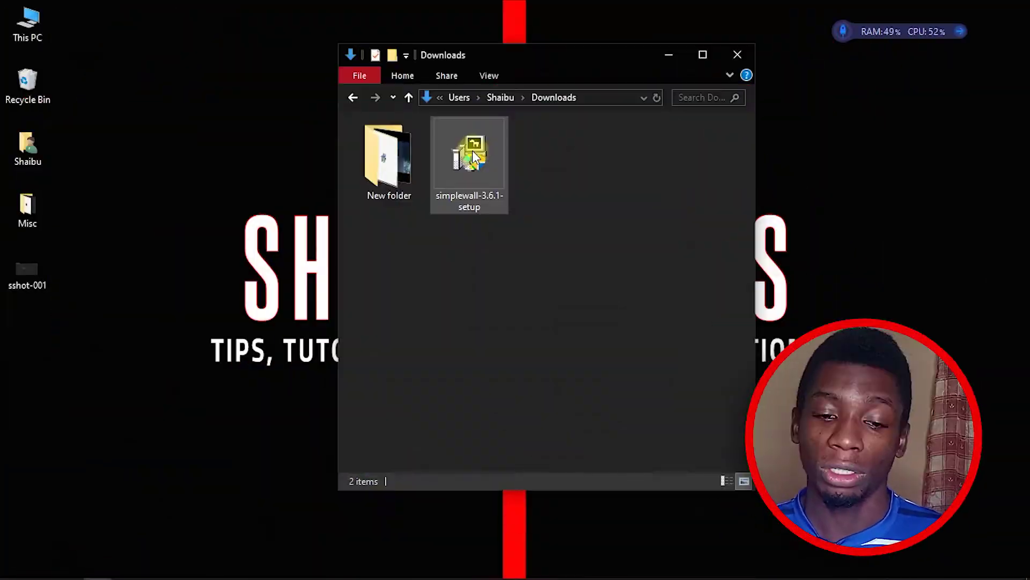
Launch simplewall-3.6.1-setup from Downloads and let it run past the SmartScreen warning
left_click(472, 151)
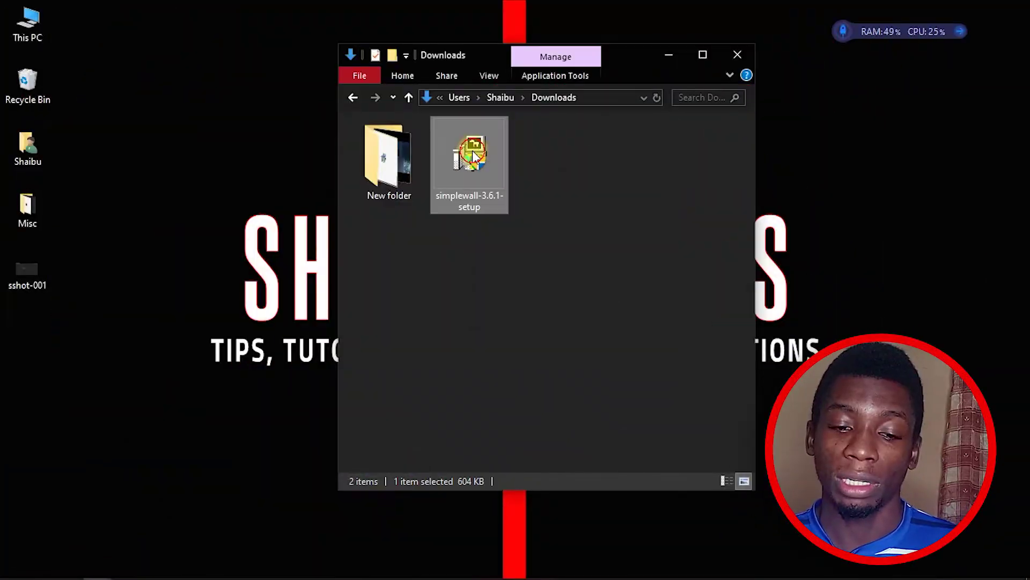
double_click(472, 150)
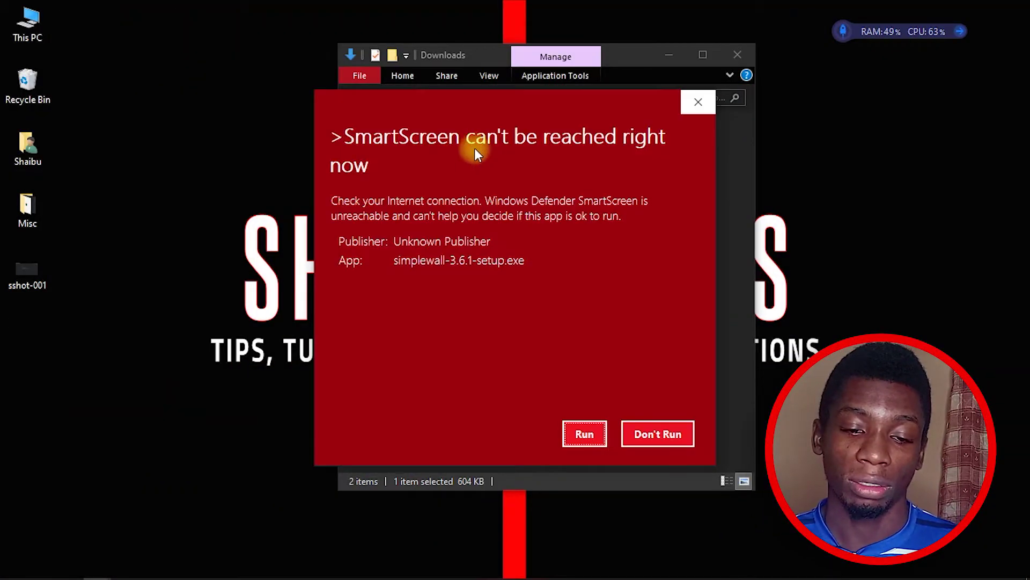
left_click(584, 430)
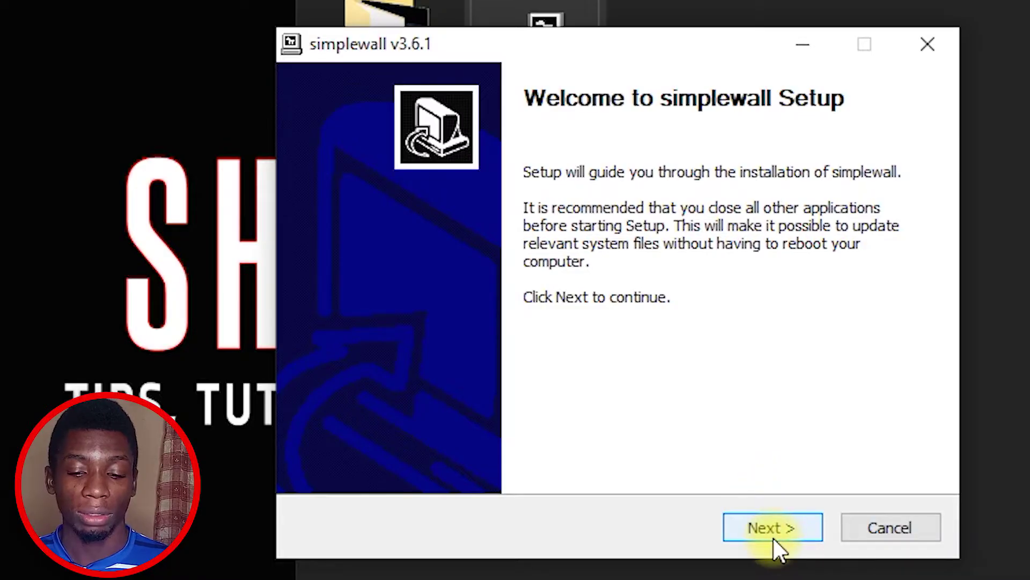
Accept the licence and install simplewall to the default C:\Program Files\simplewall folder
left_click(774, 539)
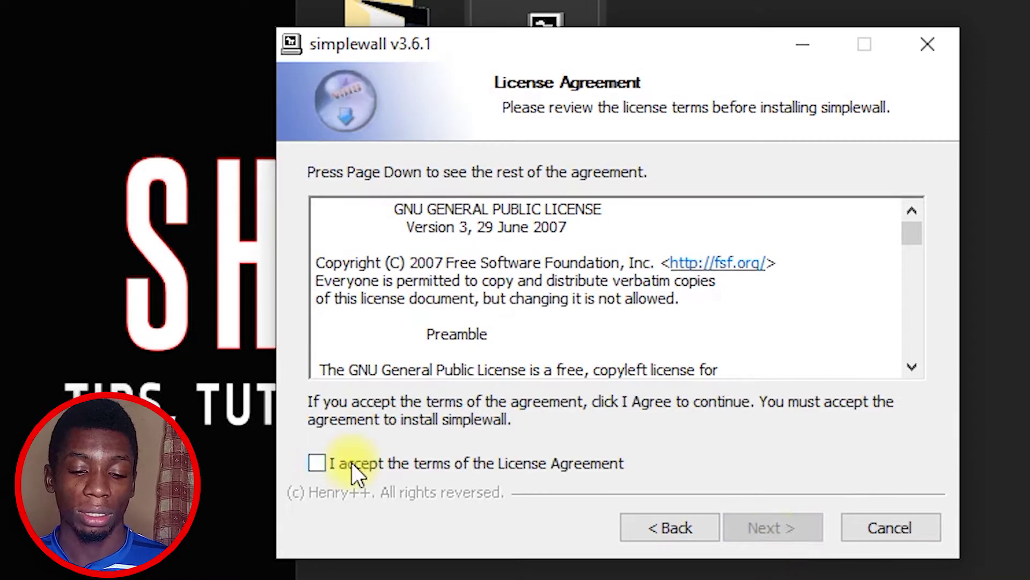
left_click(319, 468)
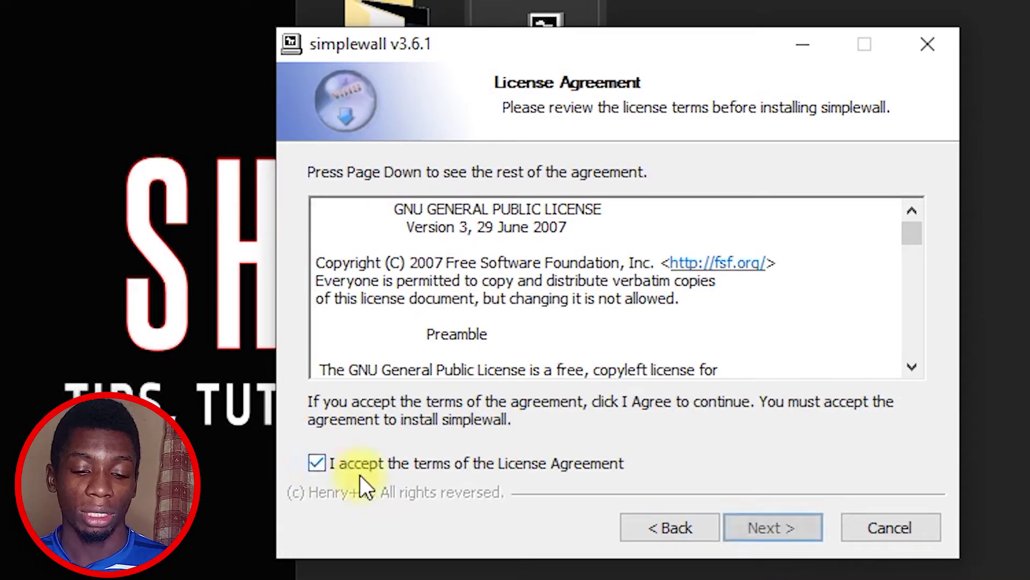
left_click(755, 527)
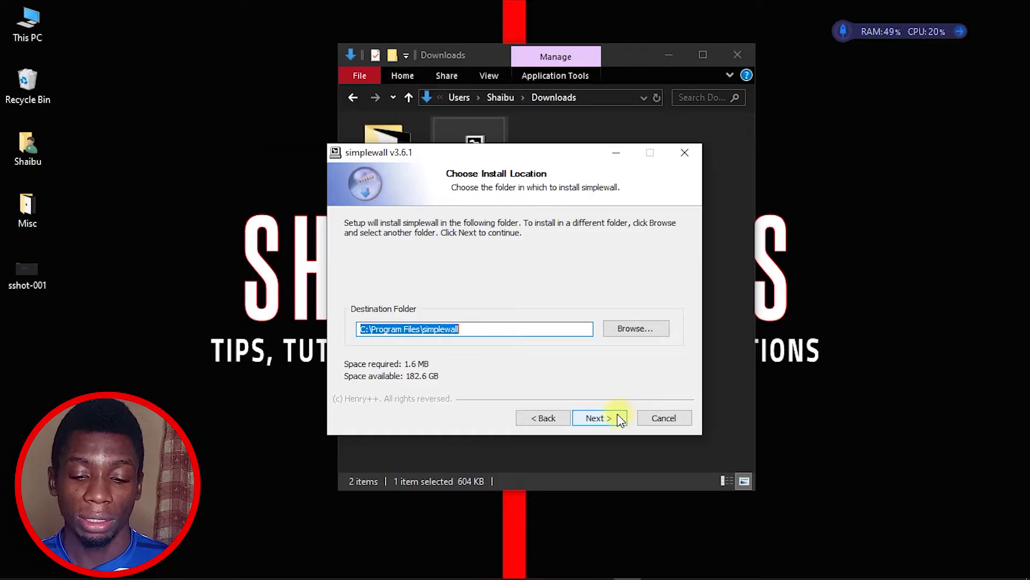
left_click(621, 419)
left_click(605, 418)
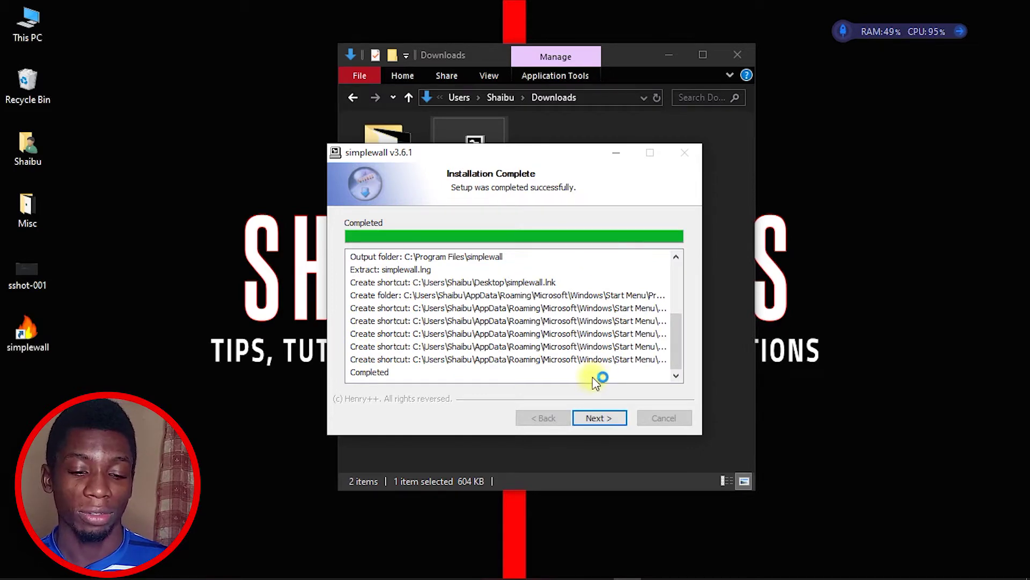
left_click(586, 417)
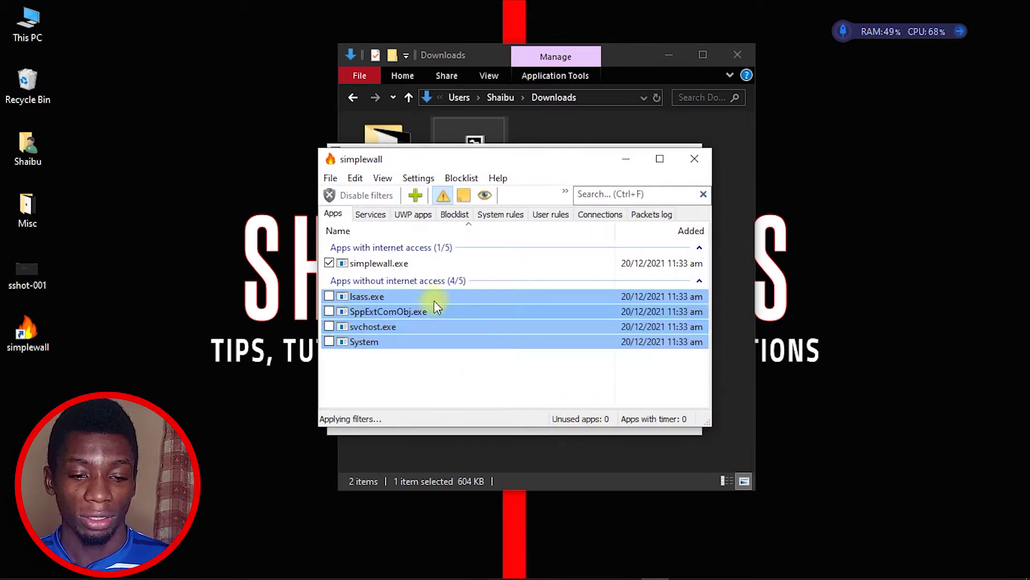
Move the windows apart, finish and close the installer, and centre the simplewall window
left_click_drag(442, 160, 582, 197)
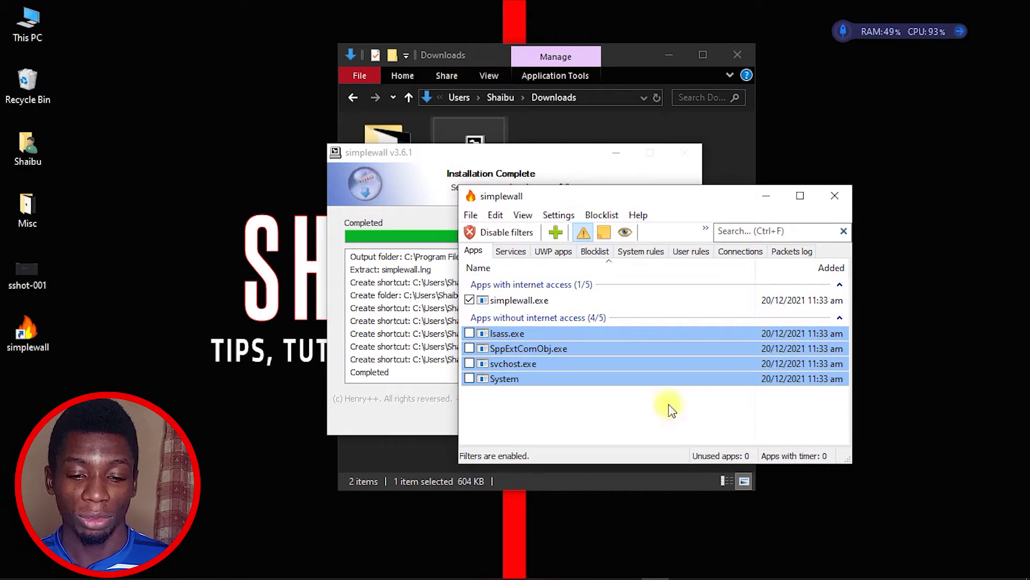
left_click(456, 154)
left_click_drag(456, 154, 287, 106)
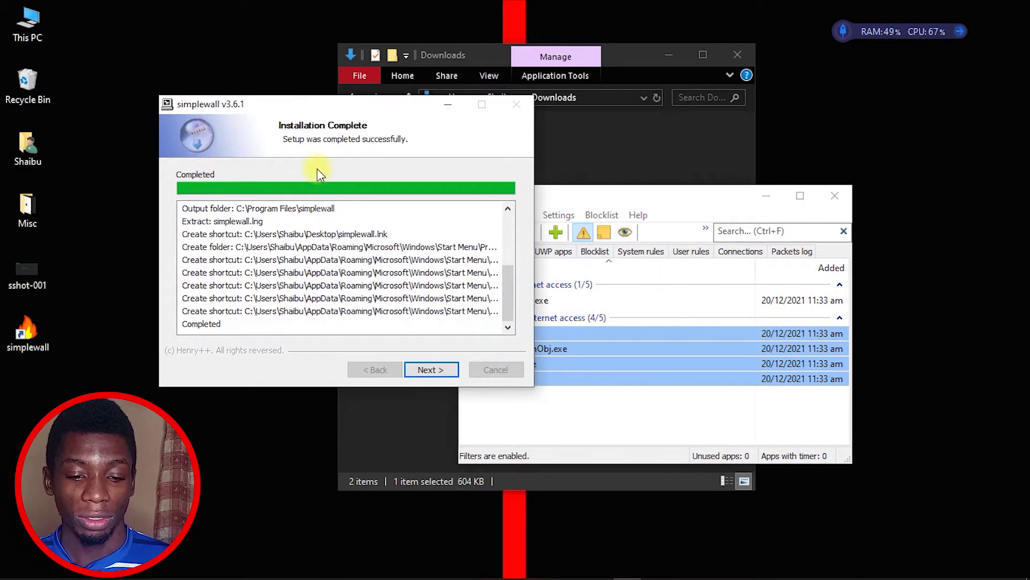
left_click(440, 372)
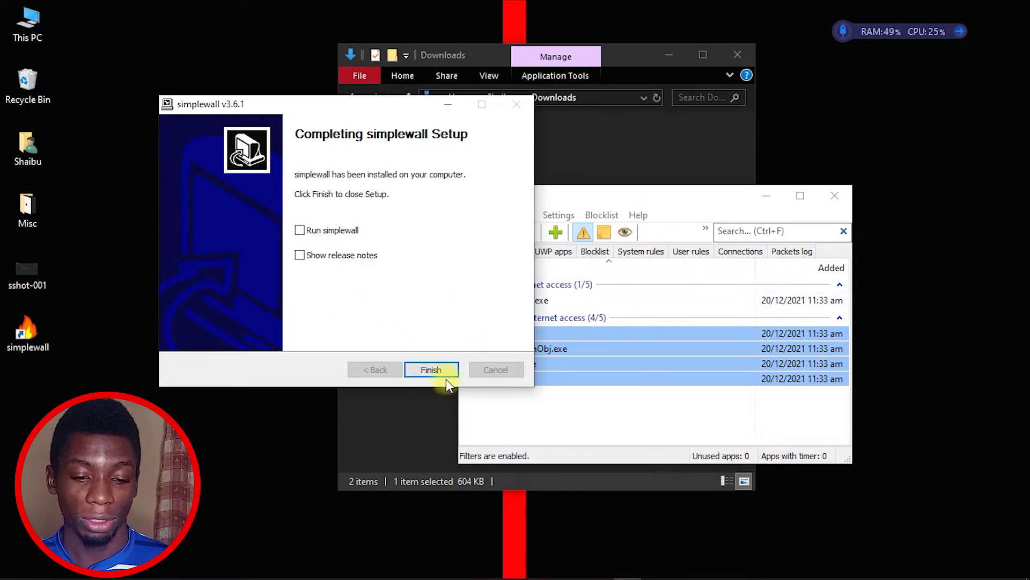
left_click(433, 371)
left_click_drag(692, 198, 530, 162)
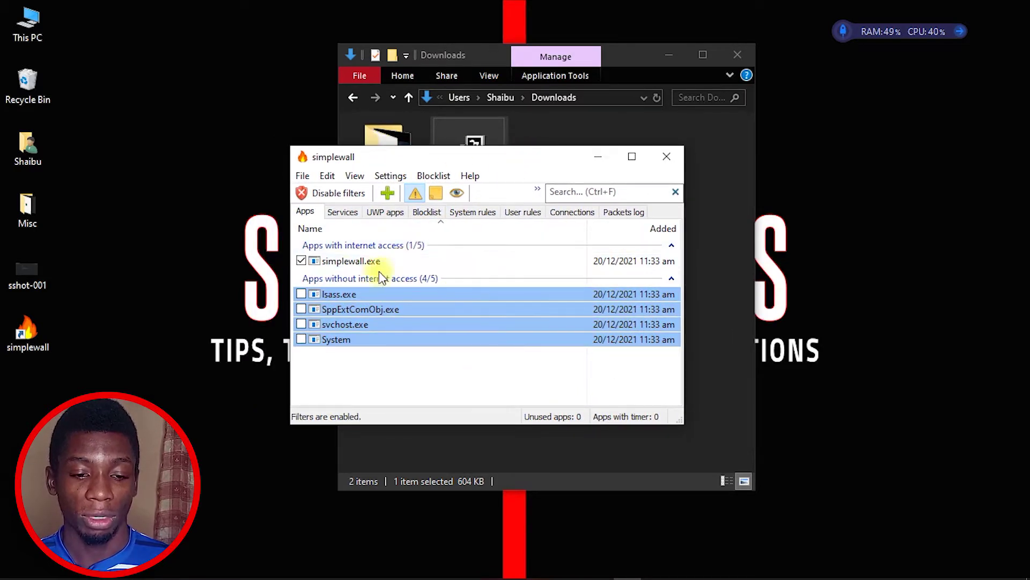
left_click(298, 260)
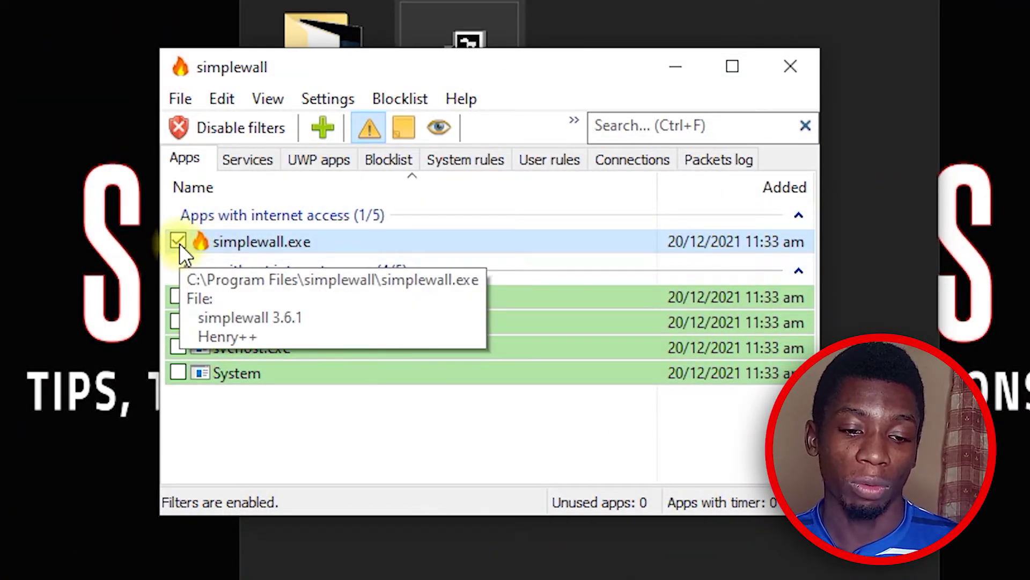
left_click(178, 242)
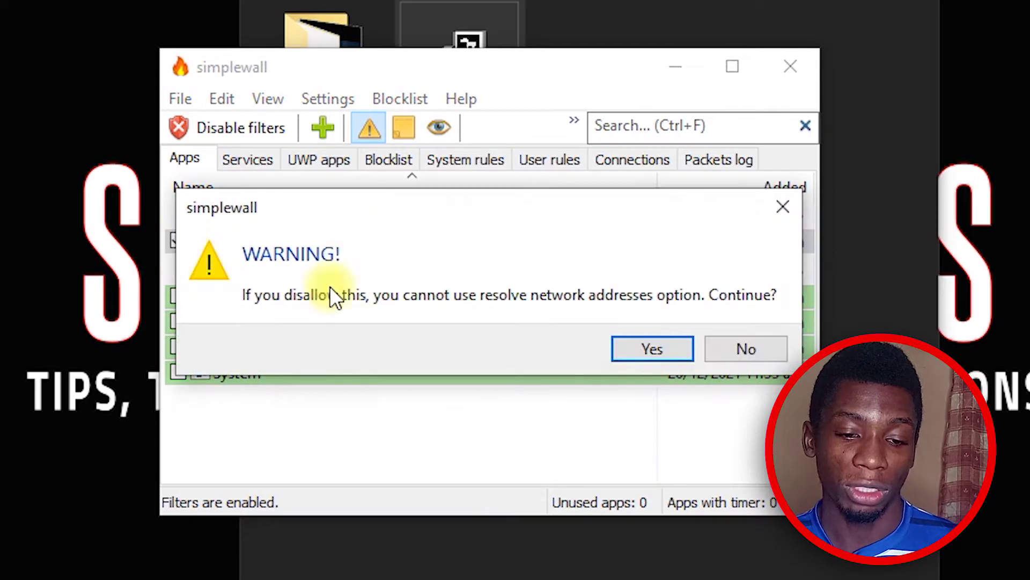
left_click(728, 352)
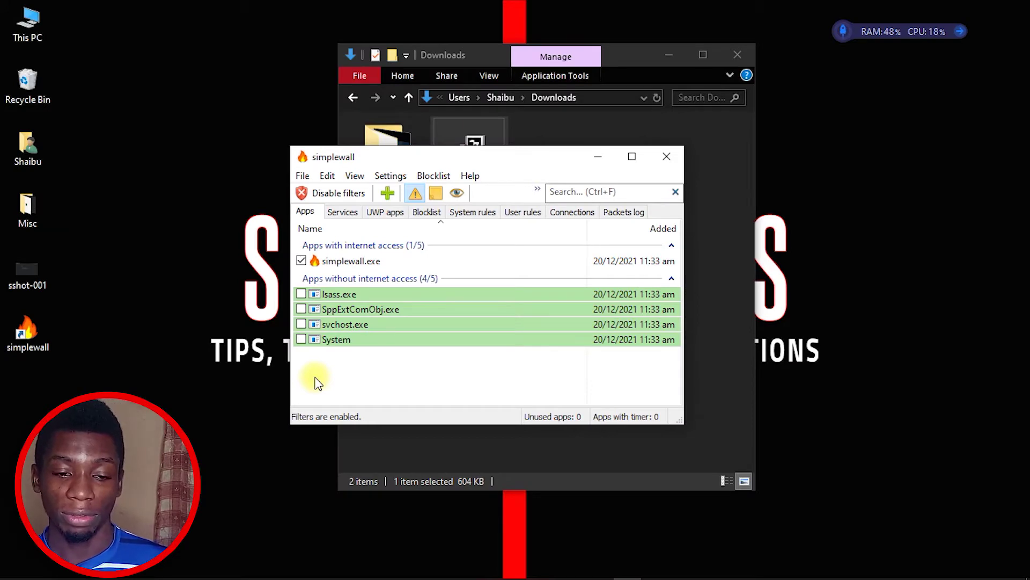
left_click(393, 177)
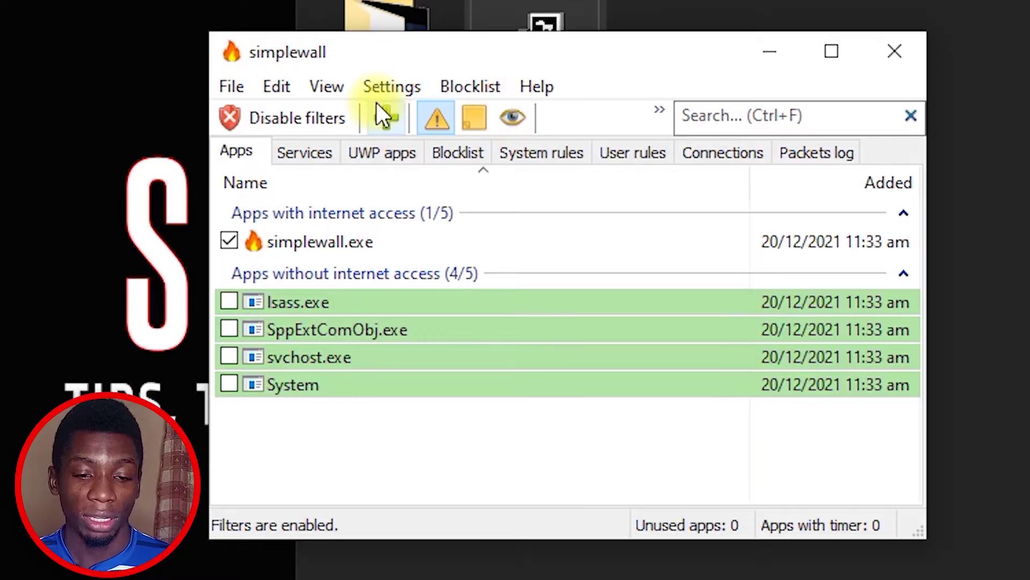
left_click(378, 85)
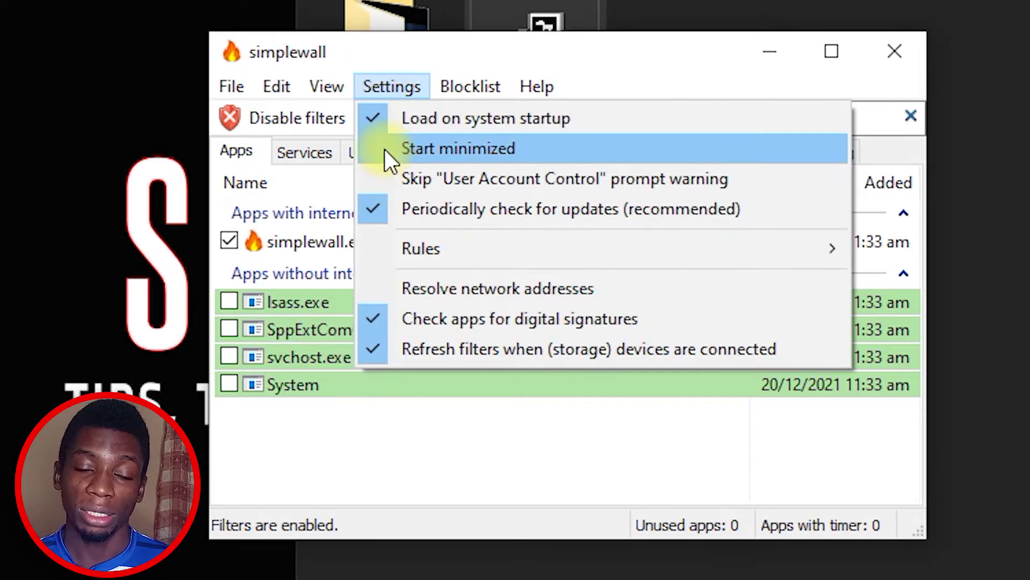
left_click(384, 149)
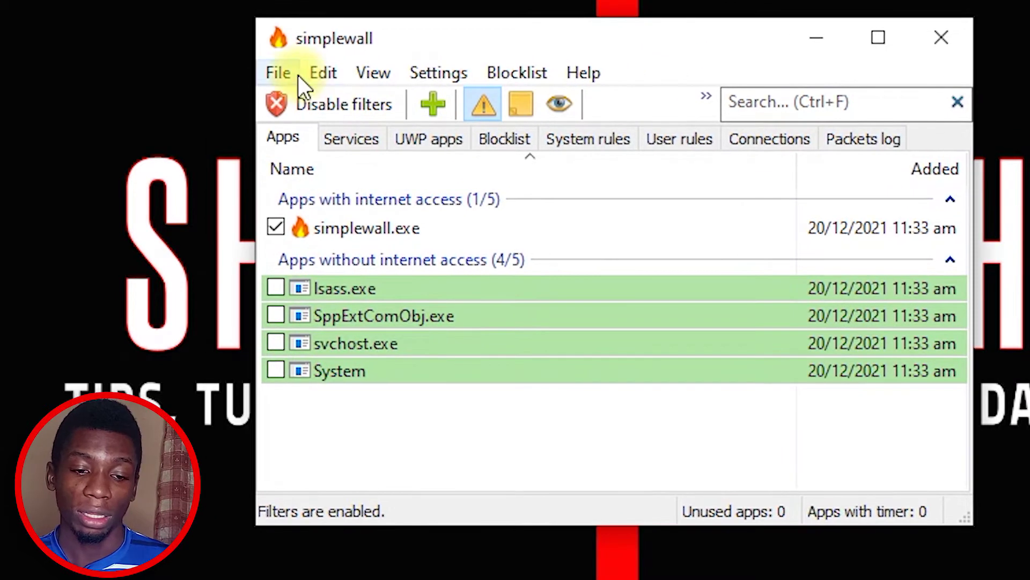
Turn off packet notifications in Settings, then start a new rule and view its Apps list
left_click(231, 87)
left_click(290, 118)
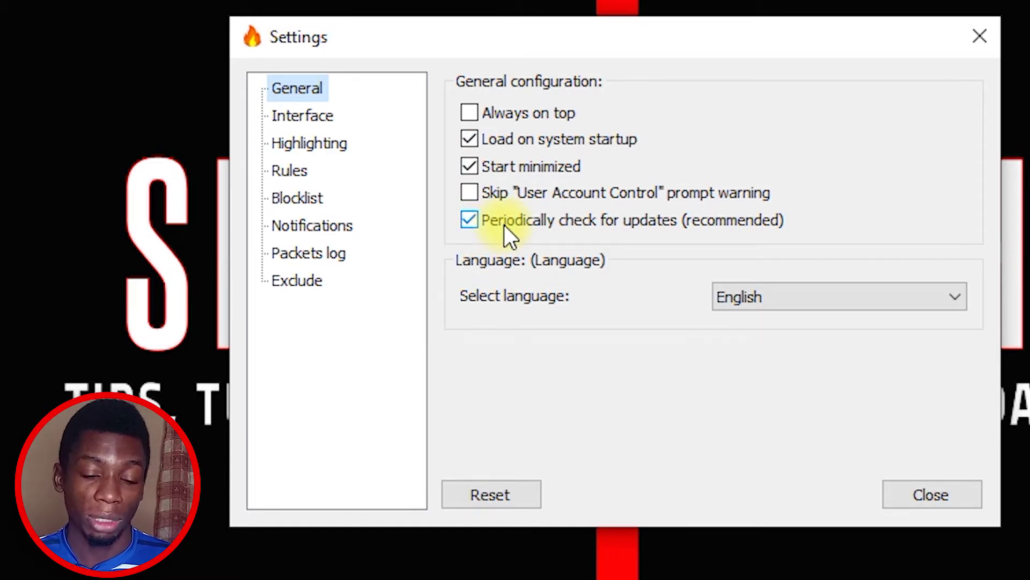
left_click(320, 232)
left_click(469, 114)
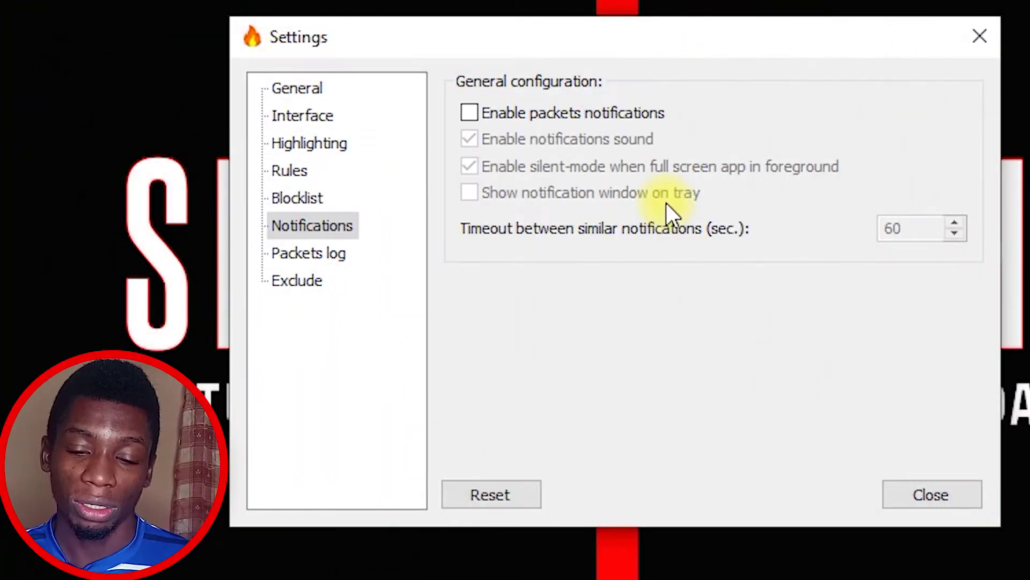
left_click(916, 500)
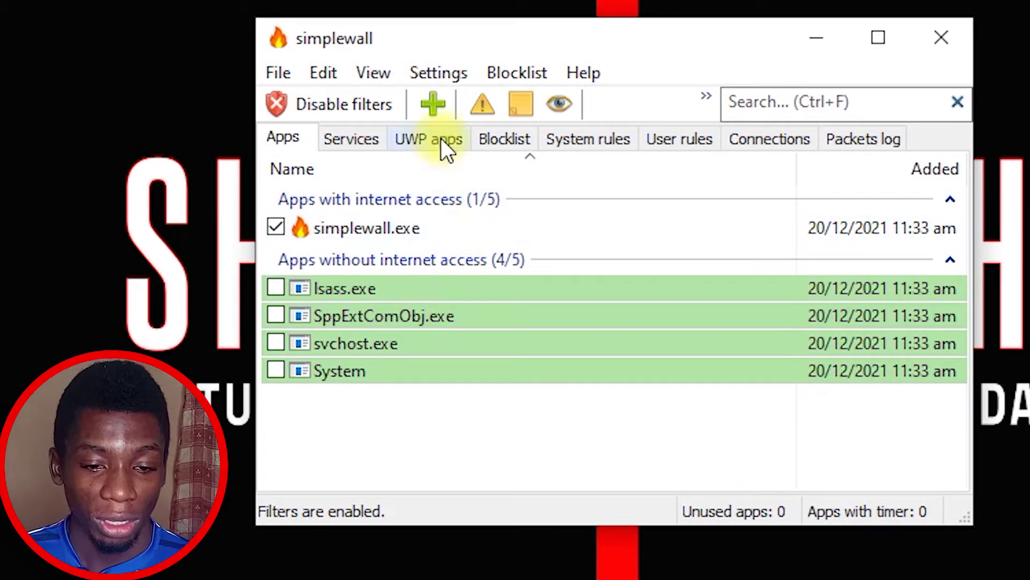
left_click(437, 106)
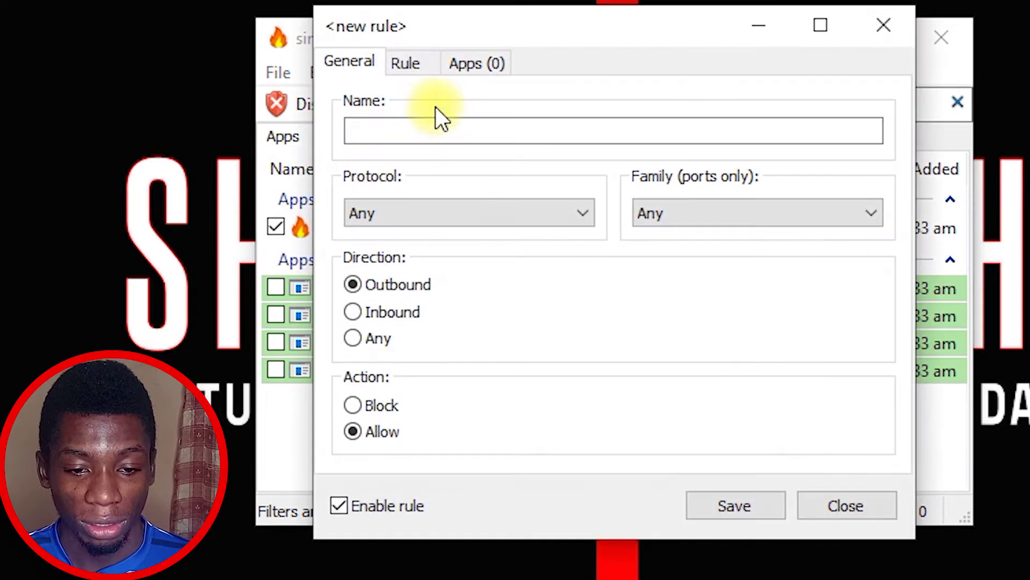
left_click(464, 60)
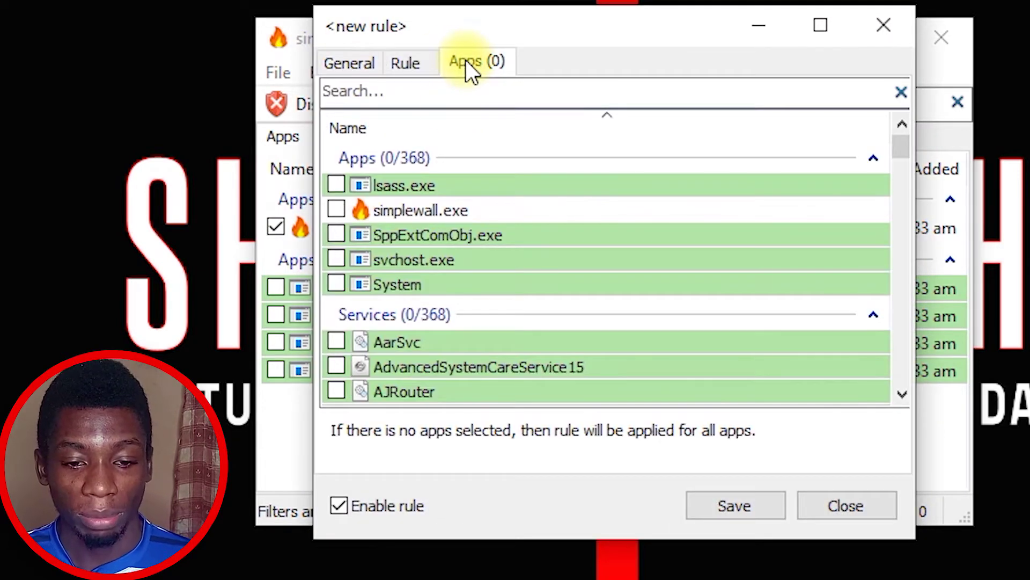
Scroll down through the new rule's list of apps and services
scroll(465, 239, "down", 15)
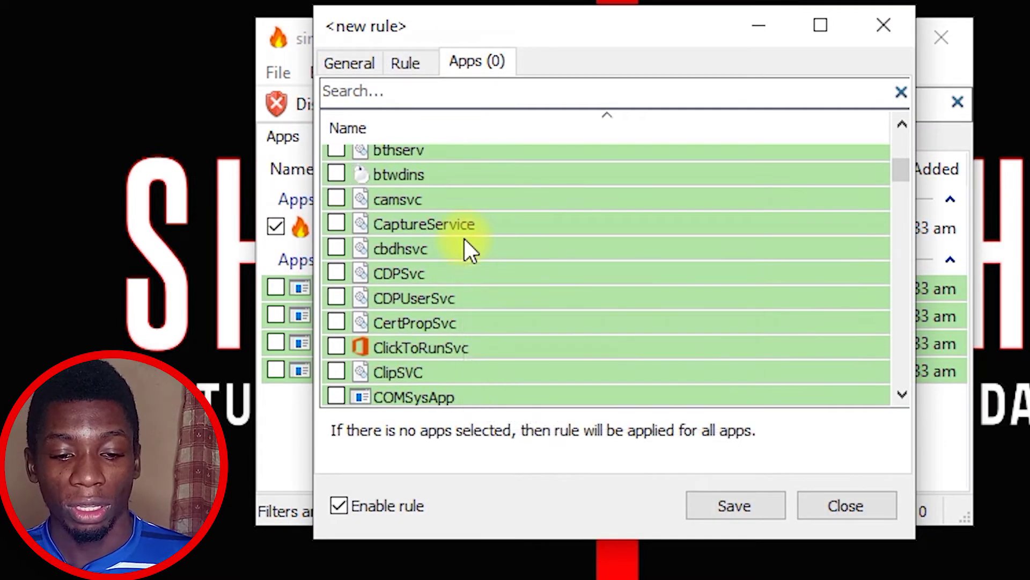
scroll(464, 238, "down", 11)
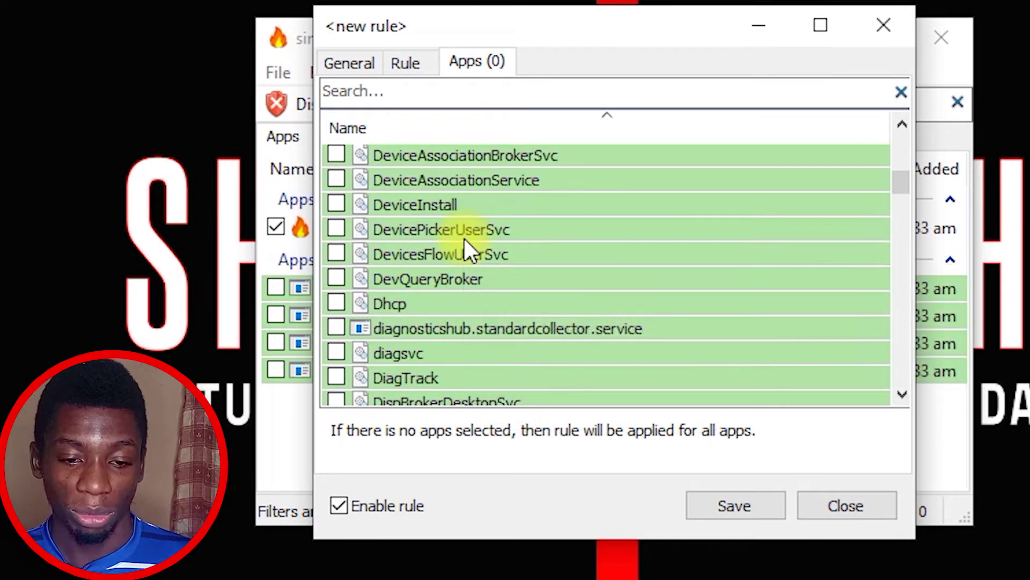
scroll(464, 238, "down", 15)
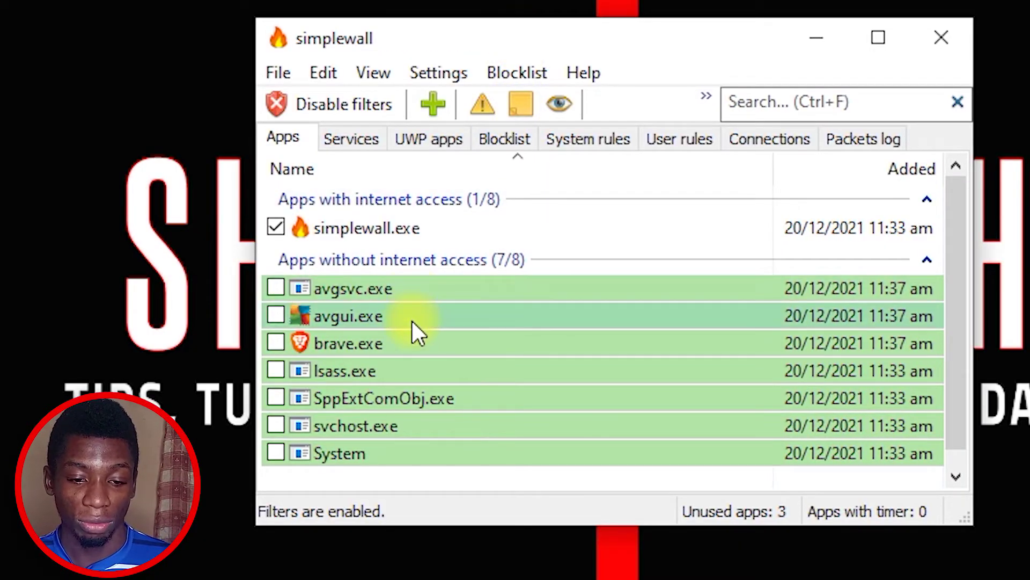
mouse_move(418, 340)
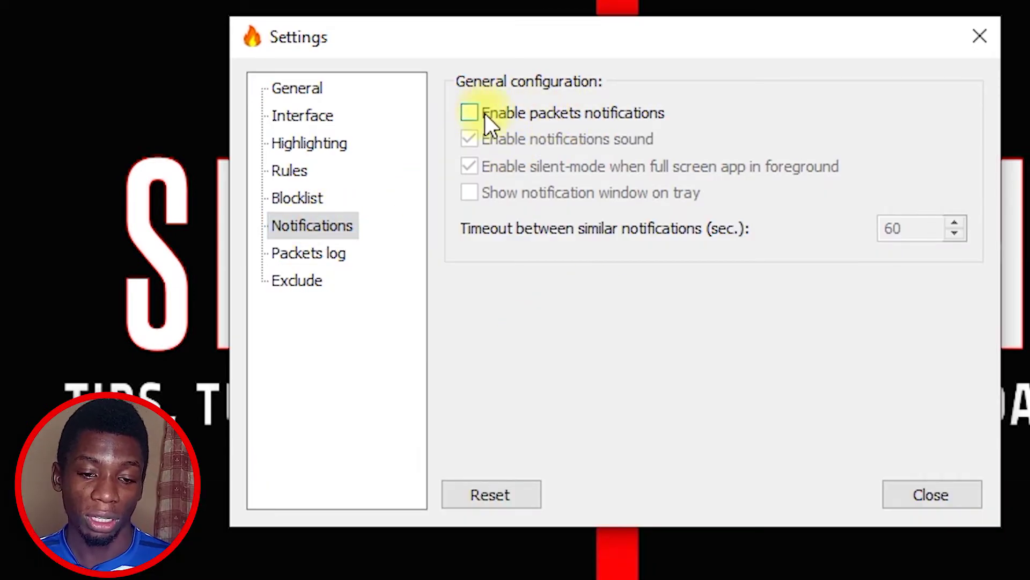
Re-enable packet notifications and move the network alert window out of the way
left_click(486, 116)
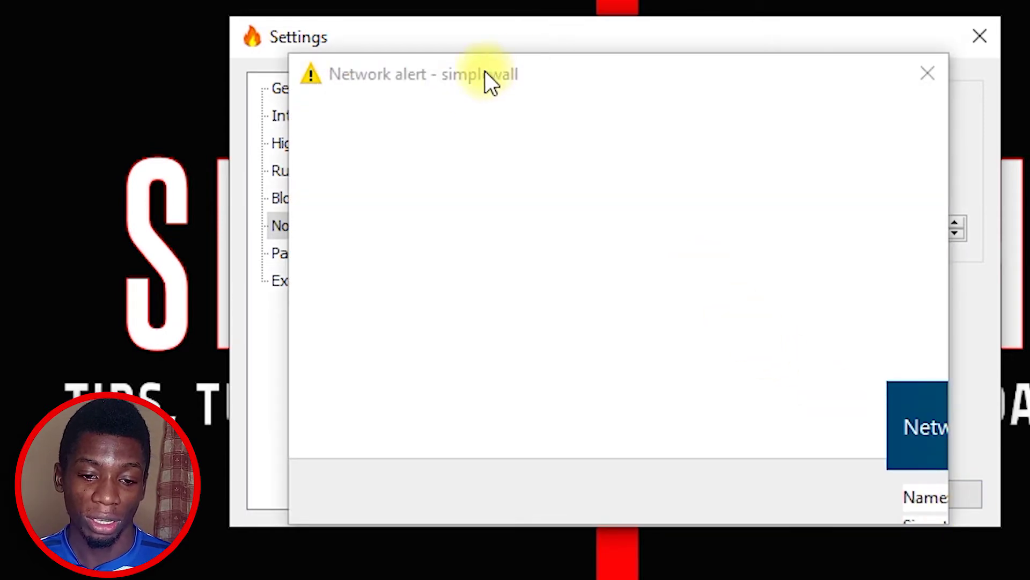
left_click_drag(465, 85, 0, 0)
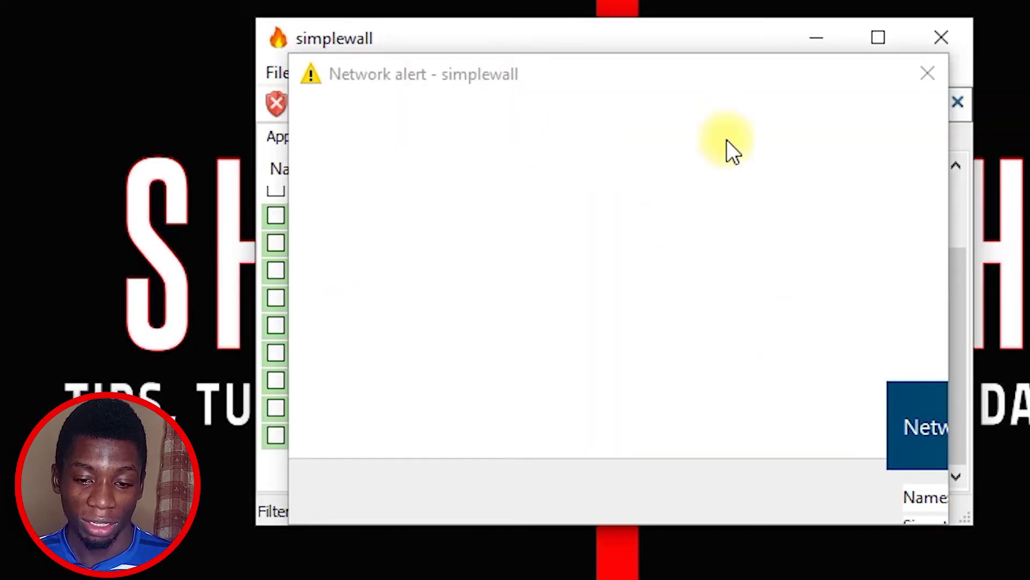
left_click_drag(726, 149, 808, 86)
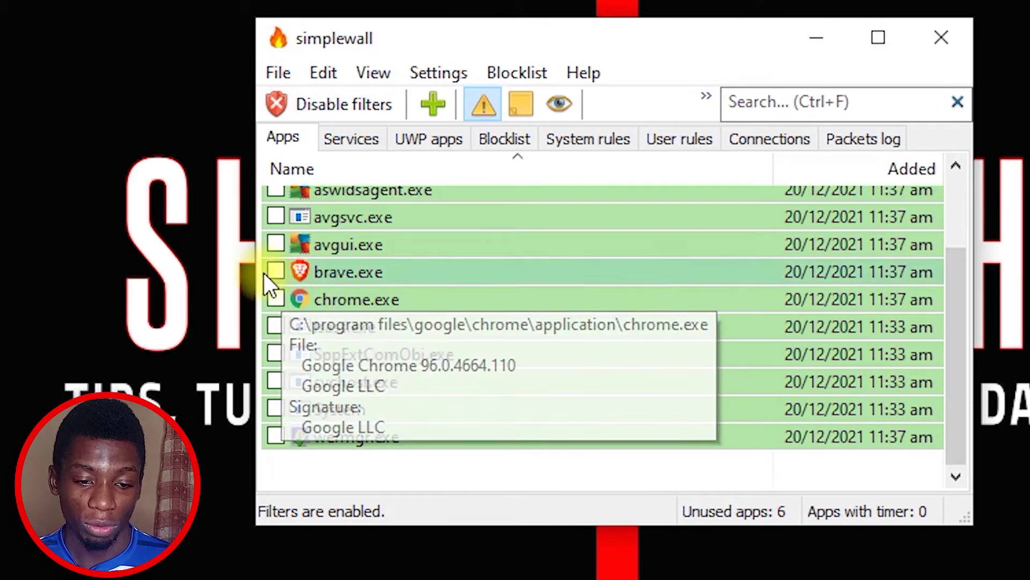
Grant chrome.exe full internet access, confirming the prompt
mouse_move(398, 302)
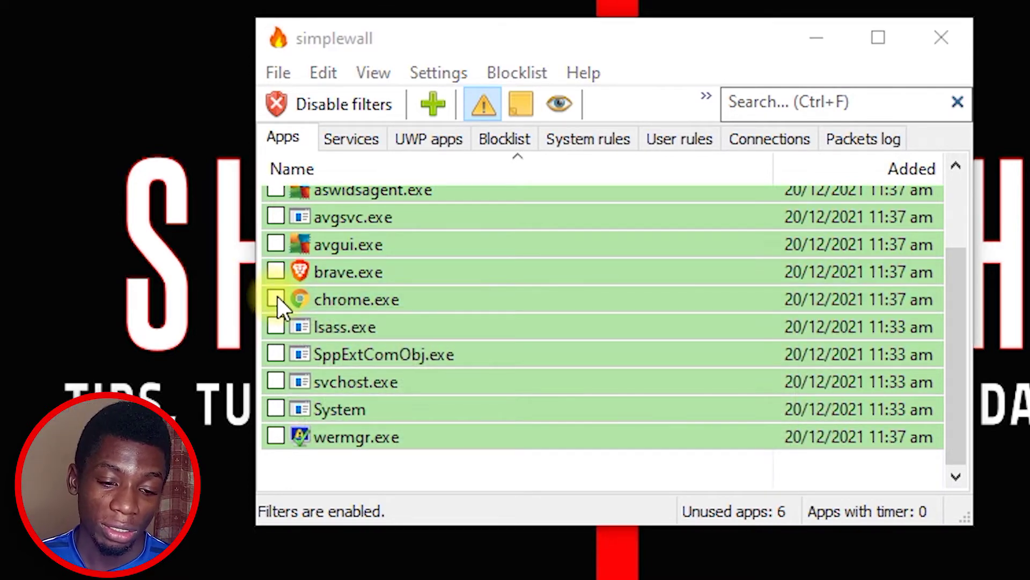
left_click(276, 299)
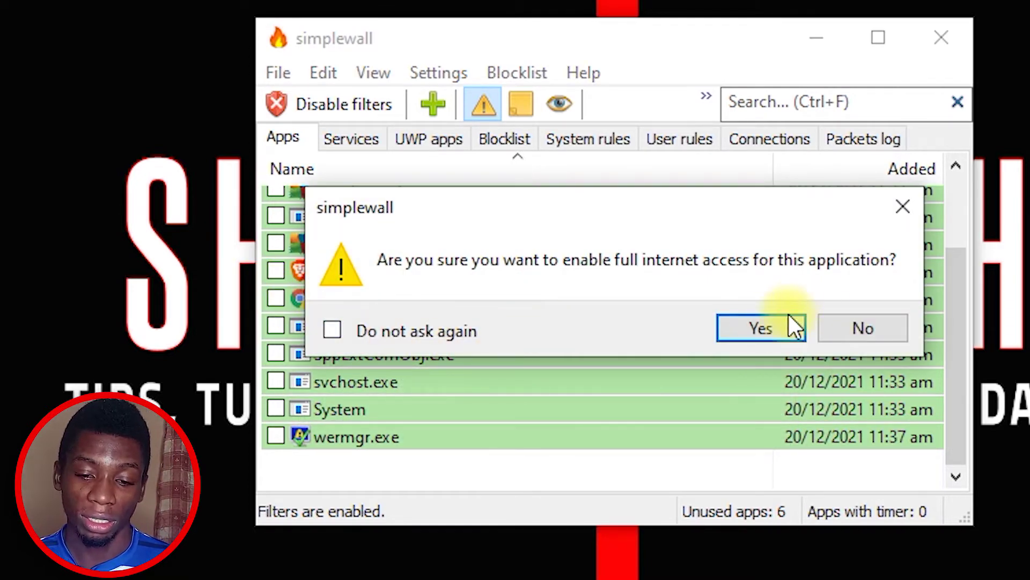
left_click(758, 327)
Scroll back to chrome.exe and untick it to revoke its internet access
scroll(574, 349, "up", 1)
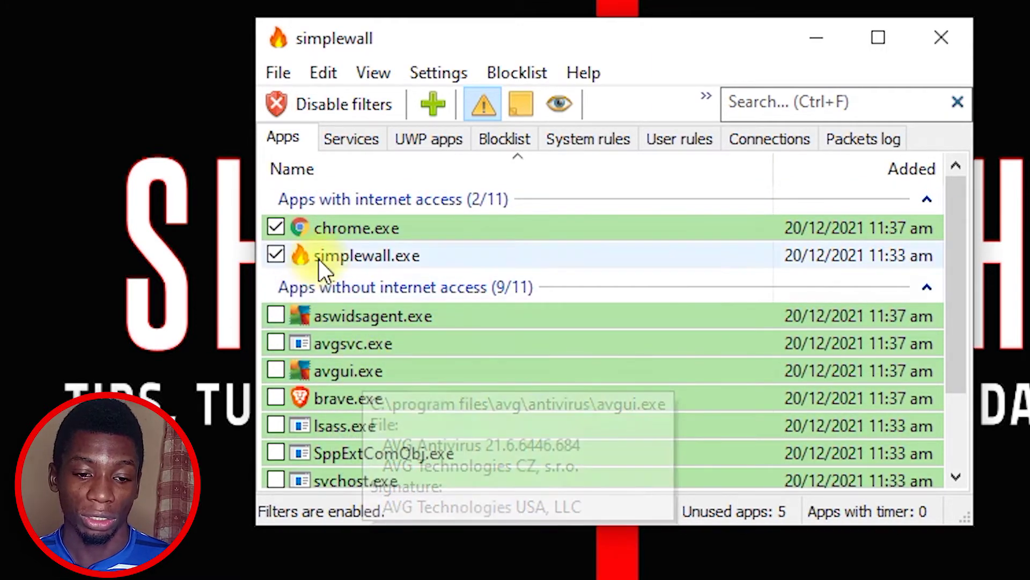
scroll(385, 355, "down", 2)
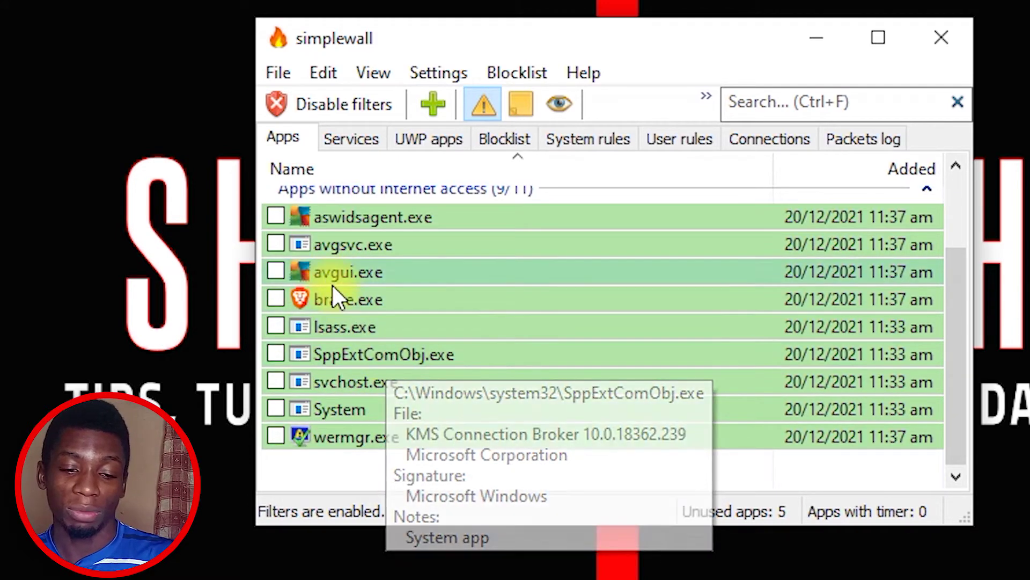
scroll(354, 336, "up", 2)
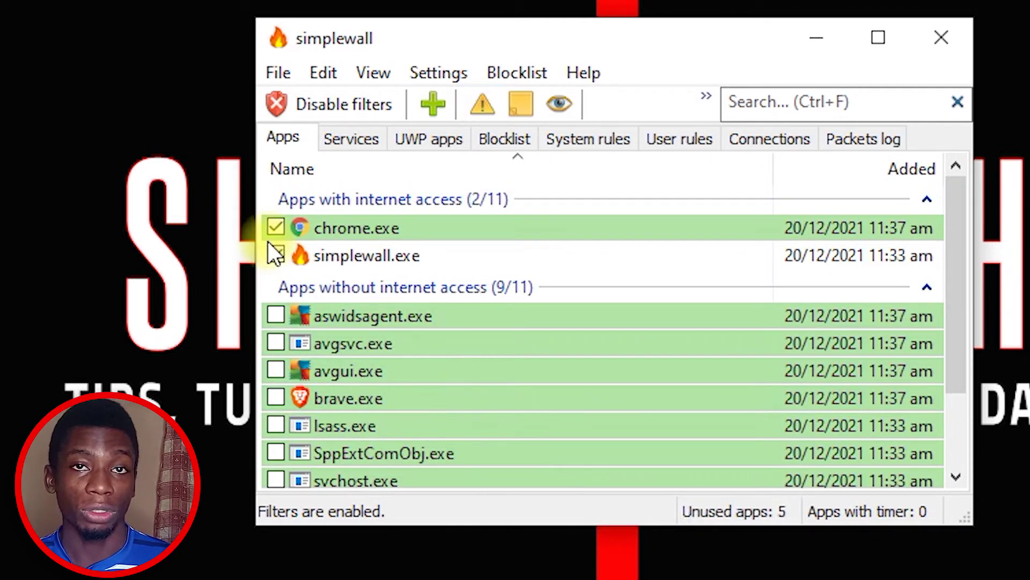
left_click(275, 228)
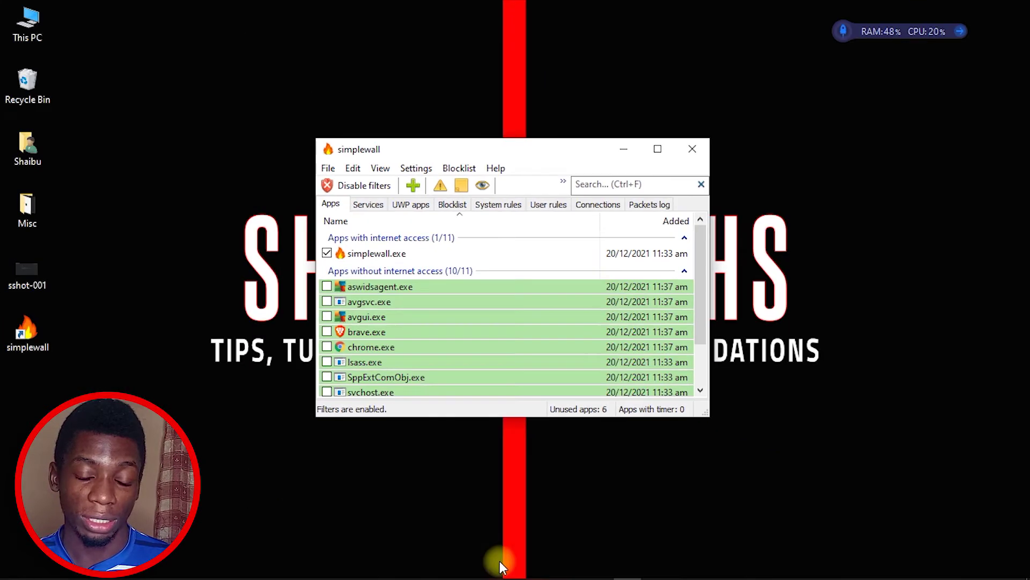
Reload the henrypp.org simplewall page in Chrome to confirm it now fails with ERR_NETWORK_ACCESS_DENIED
mouse_move(432, 568)
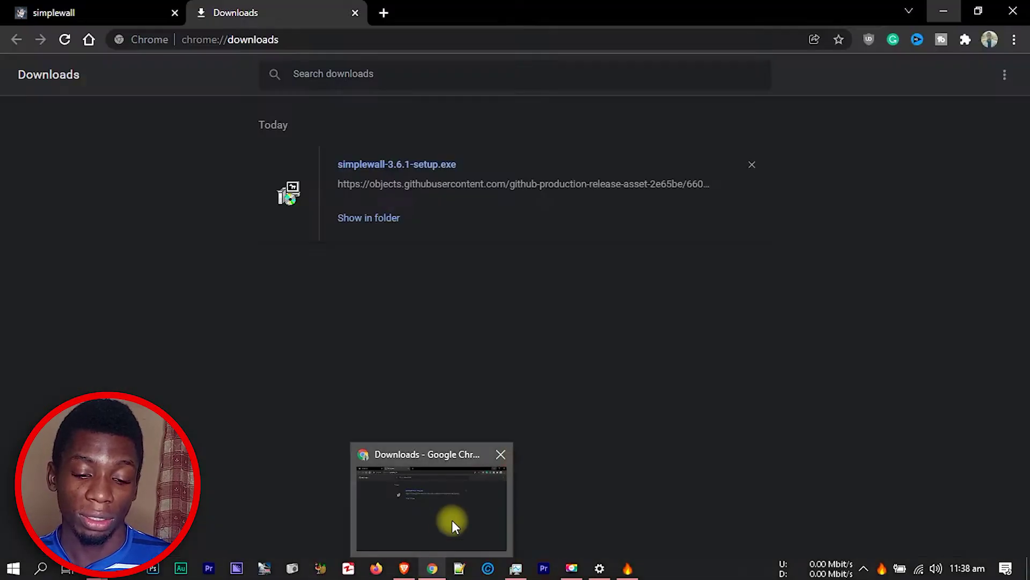
left_click(452, 520)
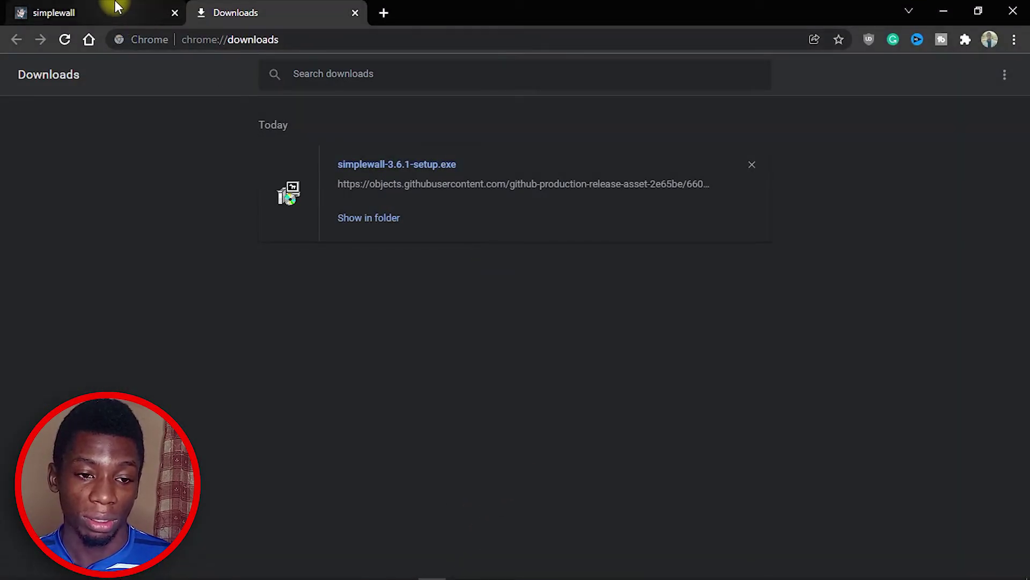
left_click(97, 21)
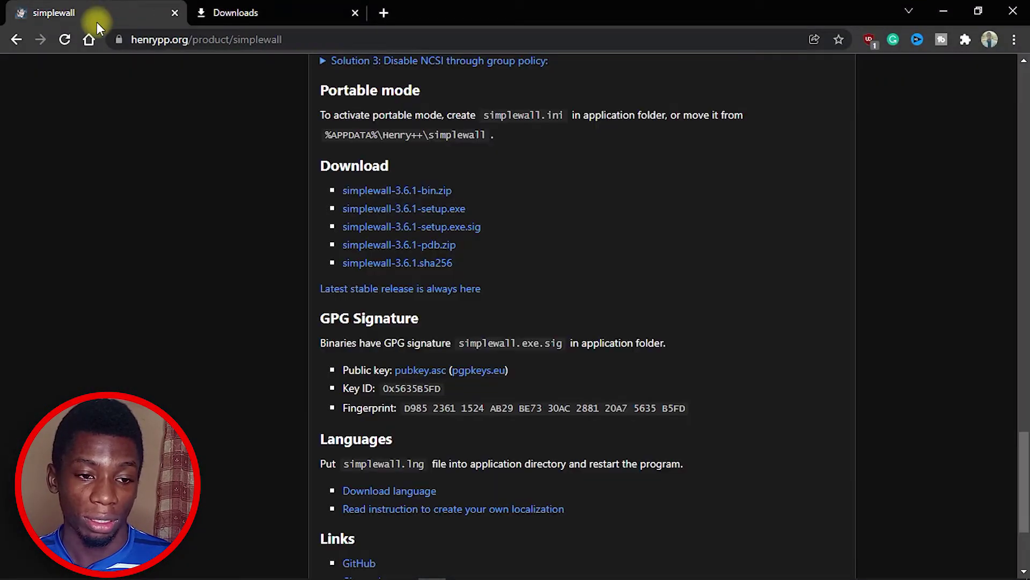
left_click(67, 40)
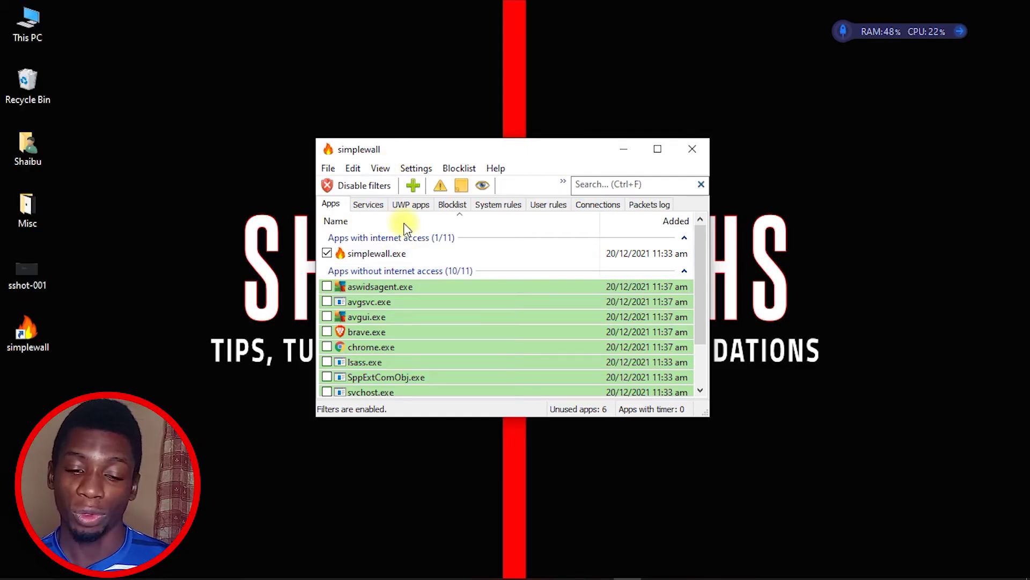
Re-allow chrome.exe internet access in simplewall, then check the henrypp.org page loads in Chrome
left_click(327, 347)
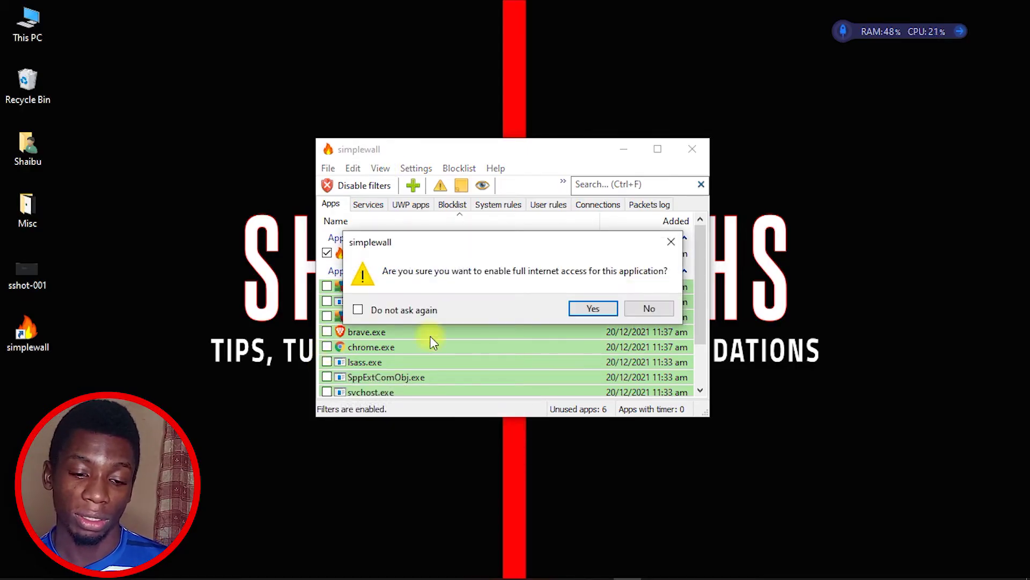
left_click(594, 309)
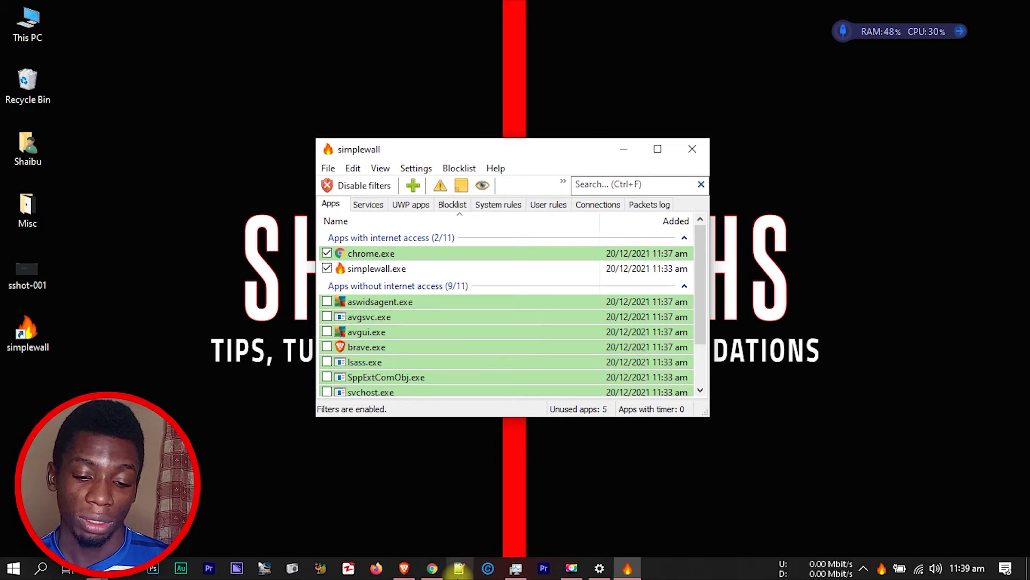
mouse_move(420, 576)
left_click(439, 527)
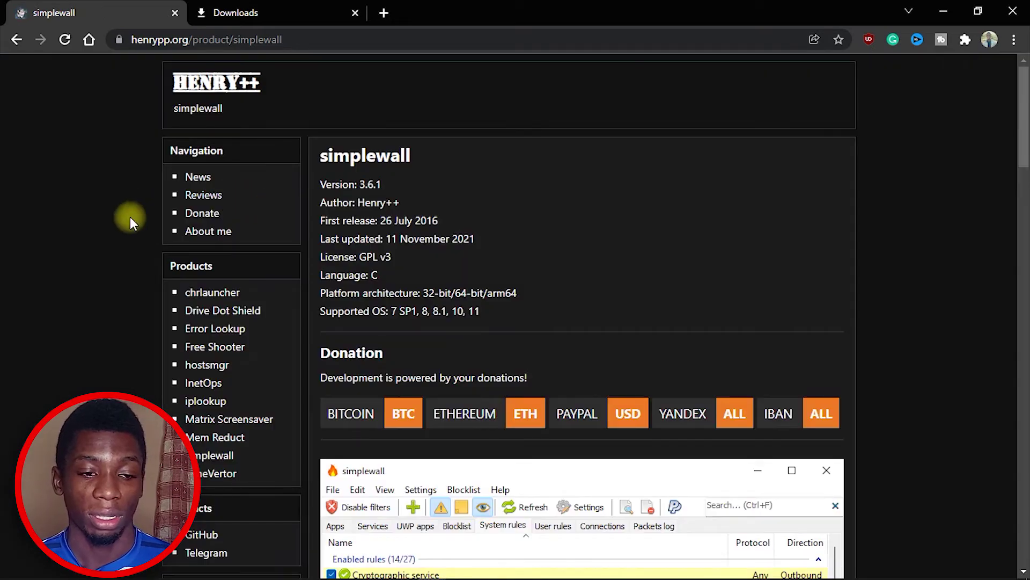
scroll(130, 216, "down", 2)
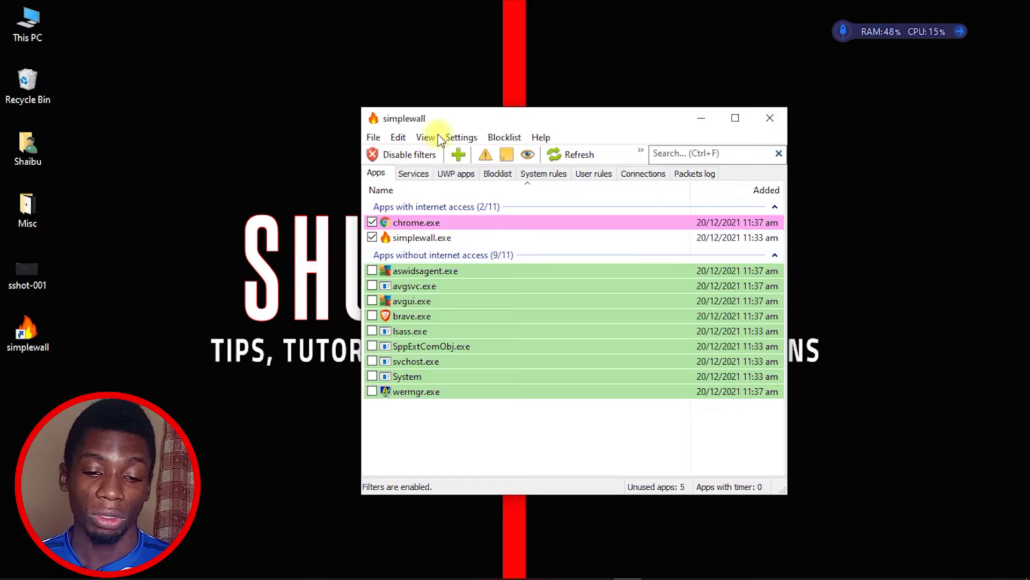
left_click(461, 158)
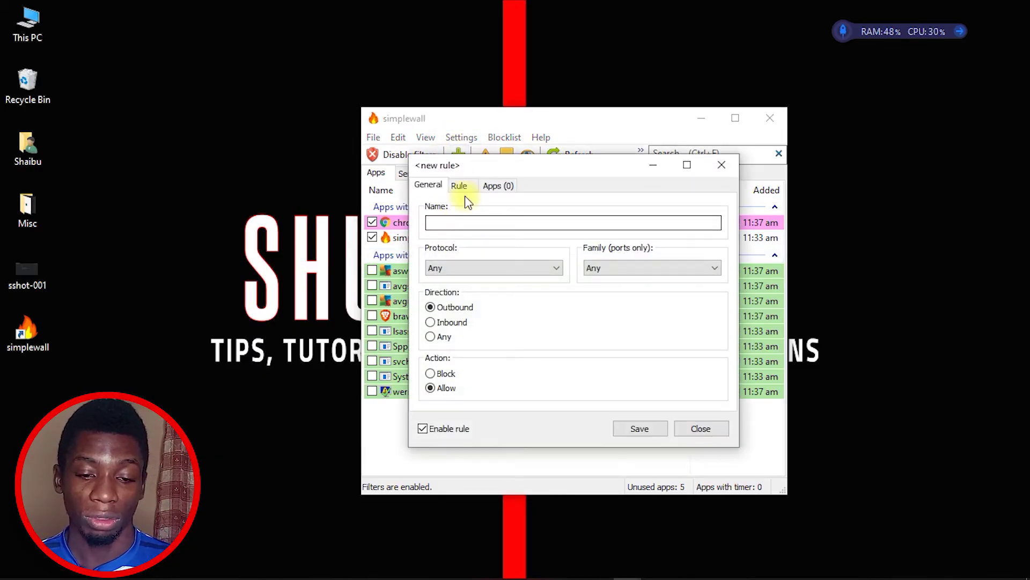
left_click(493, 185)
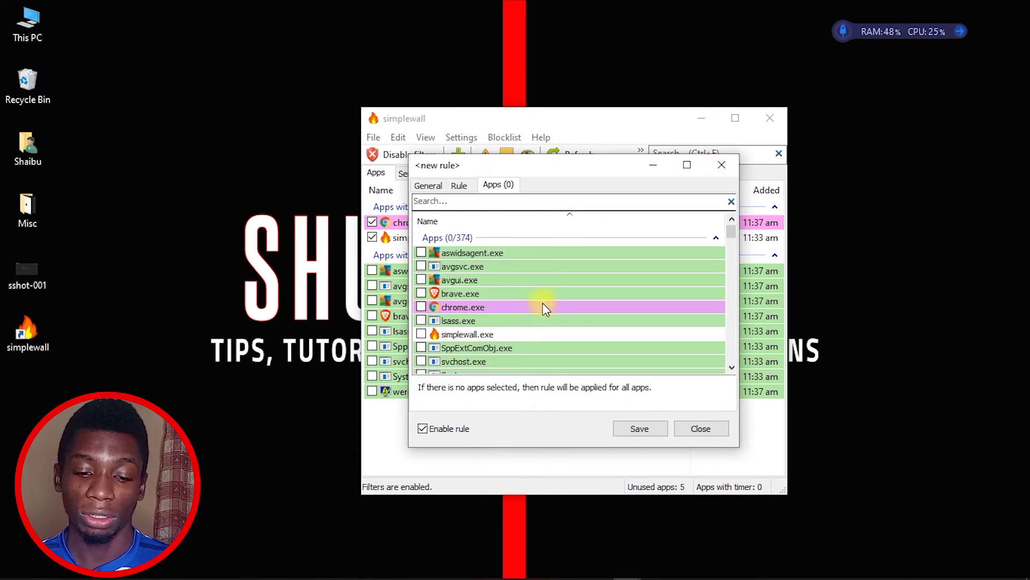
scroll(542, 303, "down", 1)
scroll(536, 285, "up", 1)
left_click(721, 165)
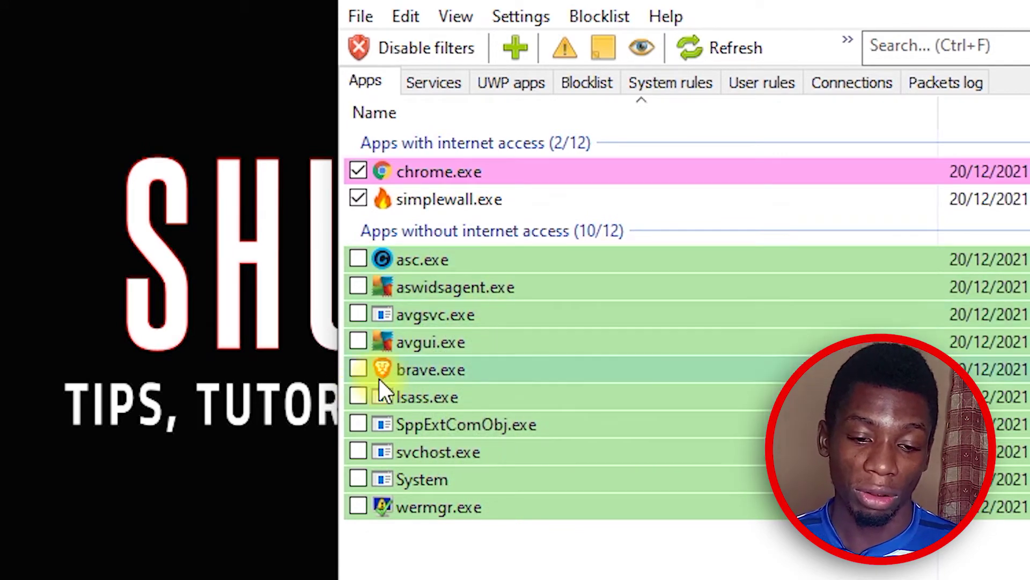
Open brave.exe's containing folder (Brave-Browser\Application) from its simplewall Apps entry
right_click(450, 366)
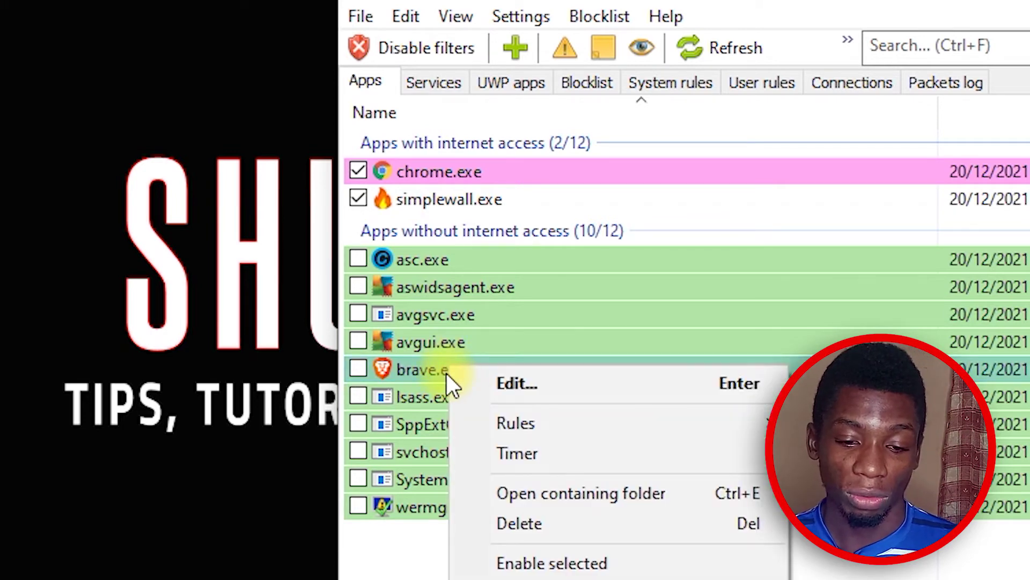
left_click(577, 497)
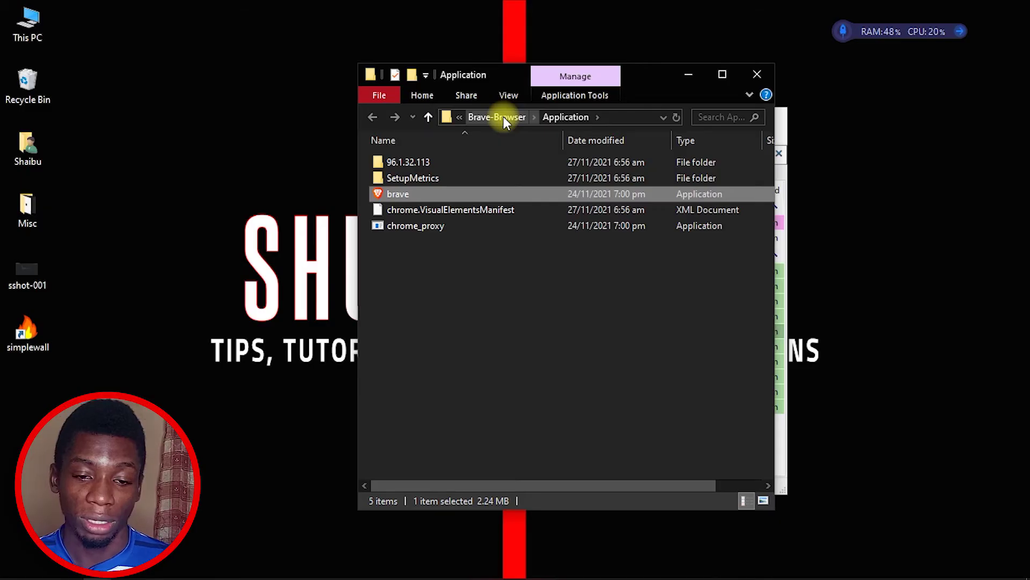
Go up to Program Files, back into BraveSoftware\Brave-Browser\Application, and launch brave
left_click(384, 136)
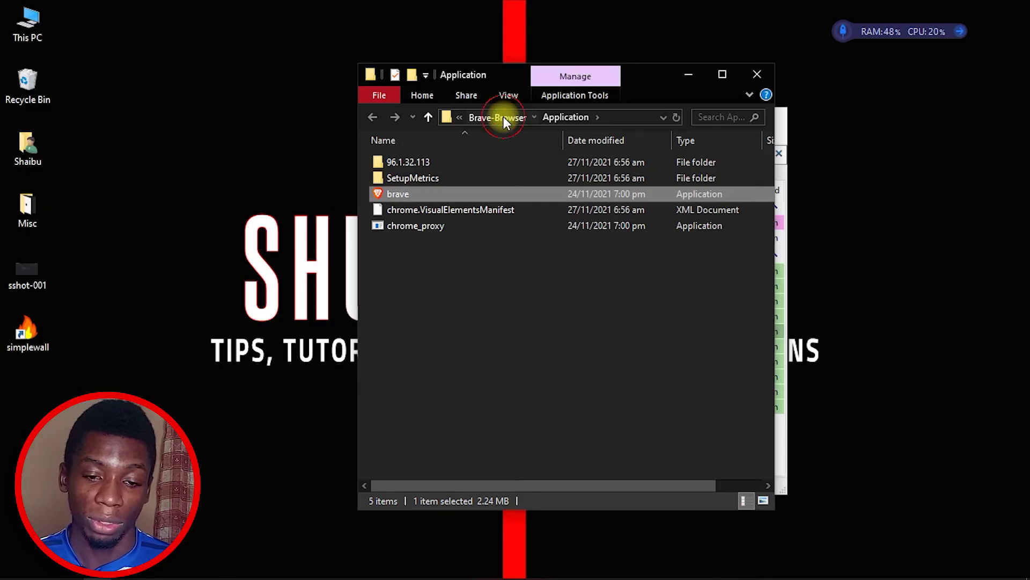
left_click(495, 116)
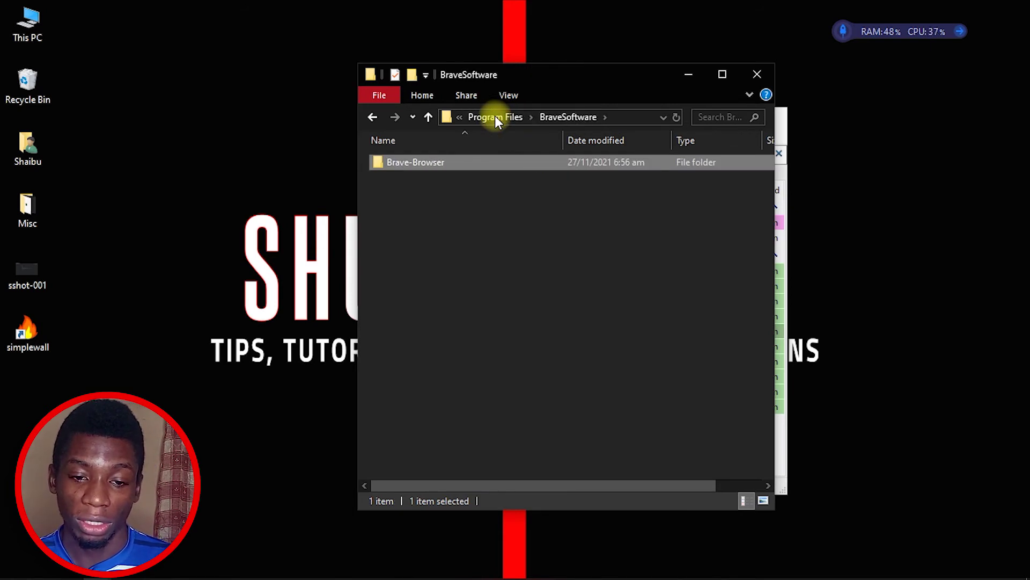
left_click(558, 116)
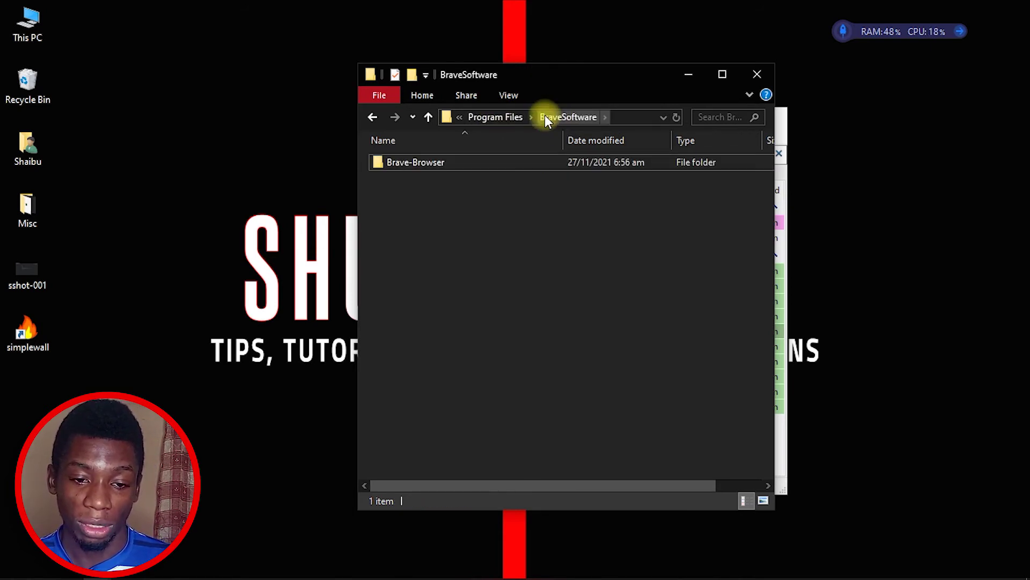
left_click(493, 117)
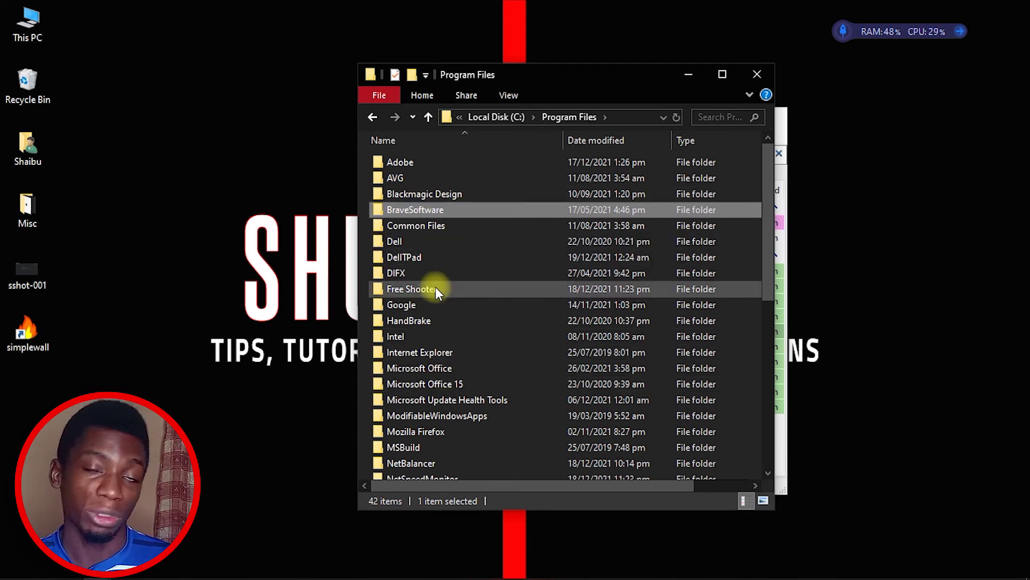
double_click(406, 211)
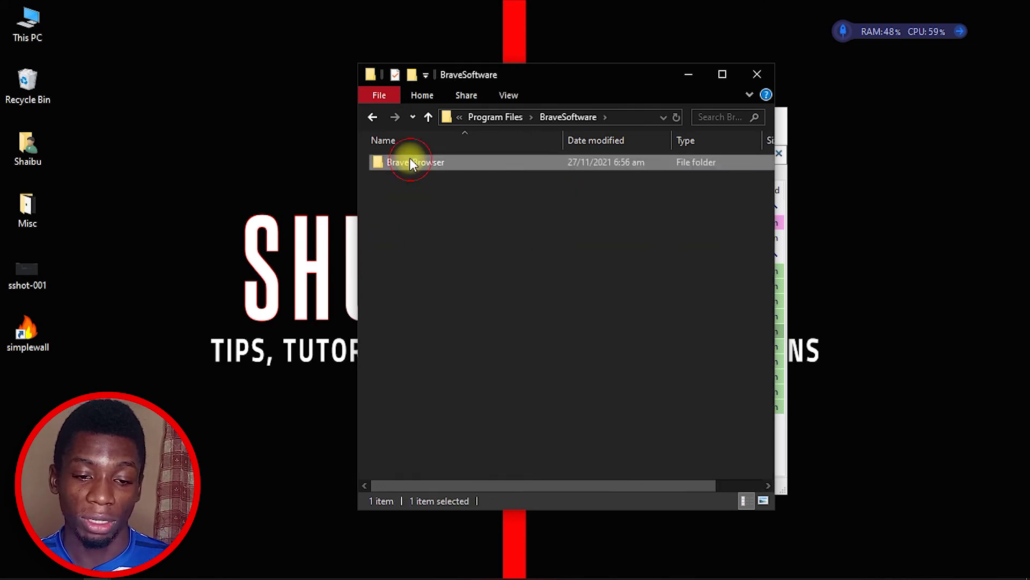
double_click(410, 158)
left_click(412, 156)
double_click(412, 156)
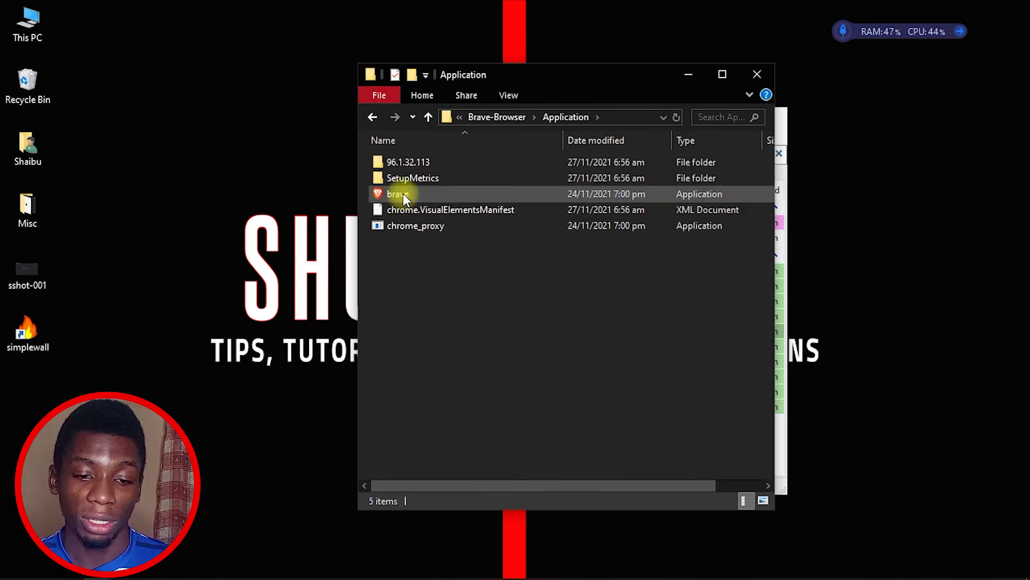